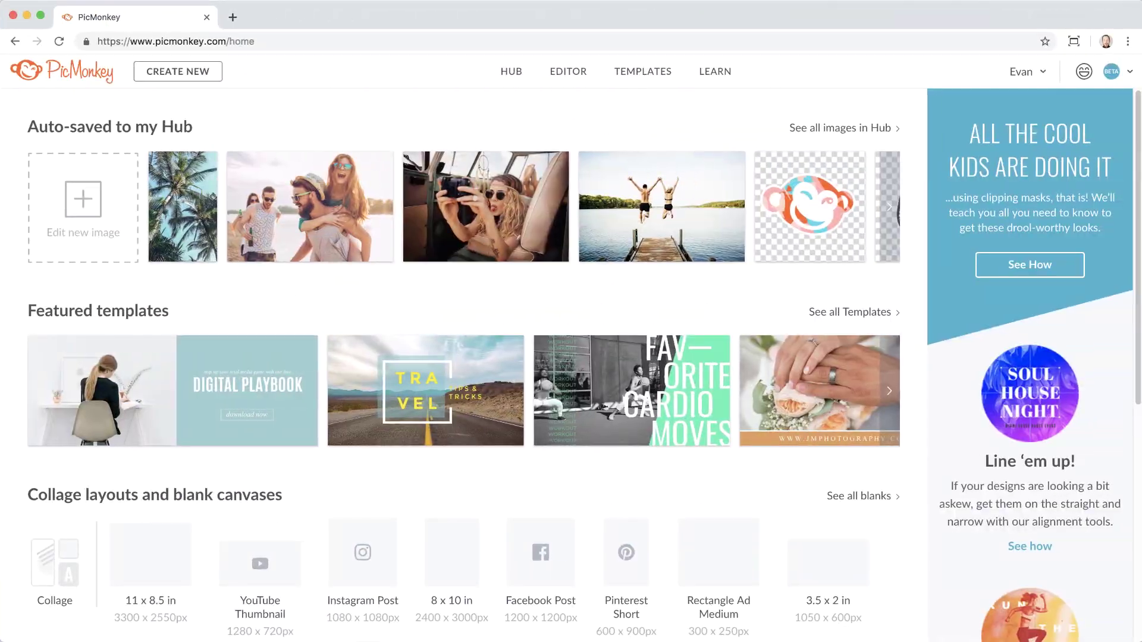
Start a new image from a blank canvas and look through the preset canvas sizes.
click(169, 72)
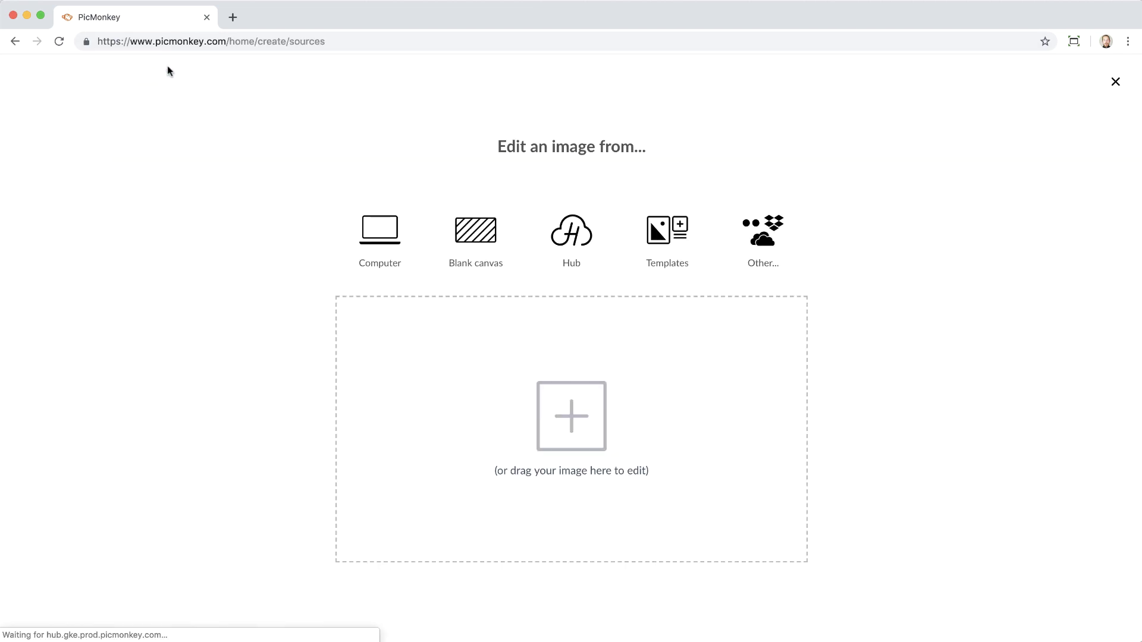
click(460, 234)
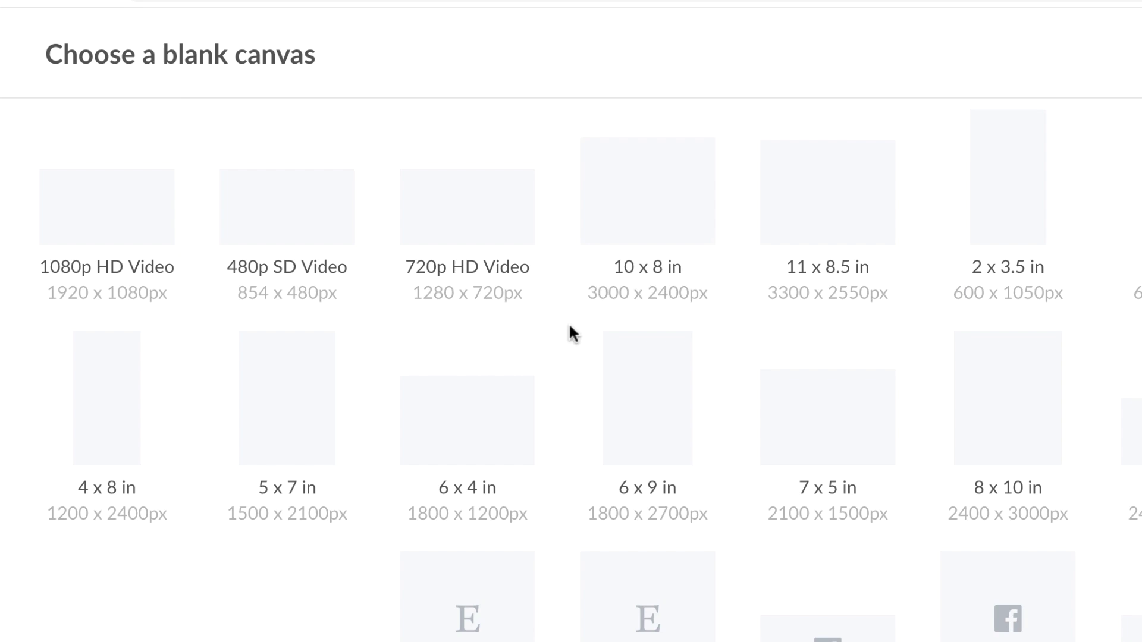
scroll(387, 422, down, 10)
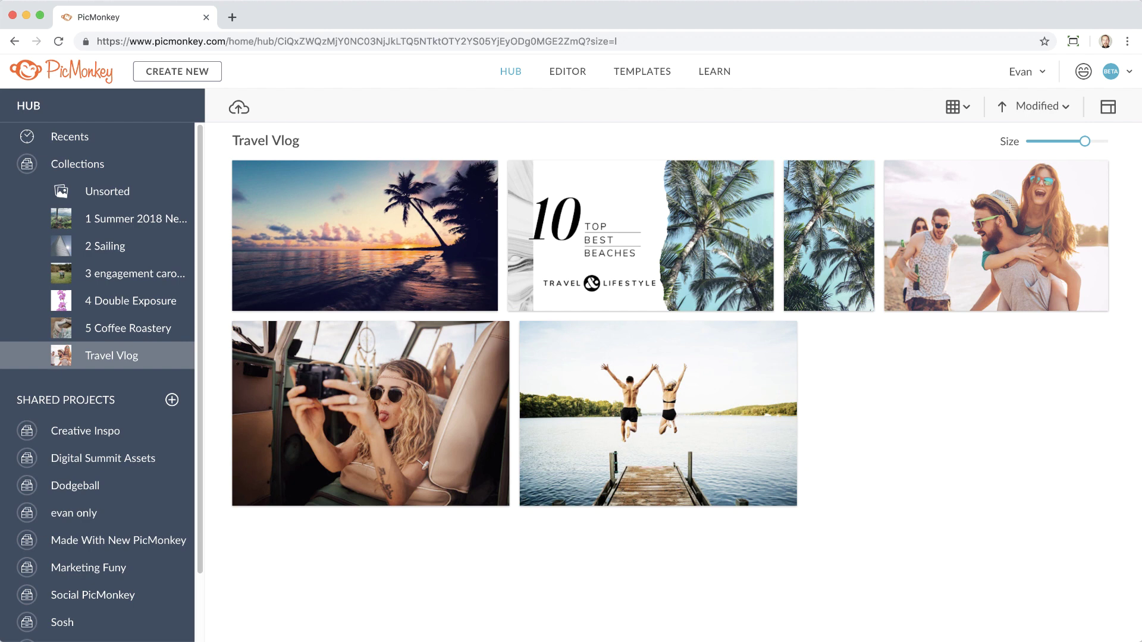
Open the Vlog Thumbnail design from the Travel Vlog collection for editing.
click(630, 255)
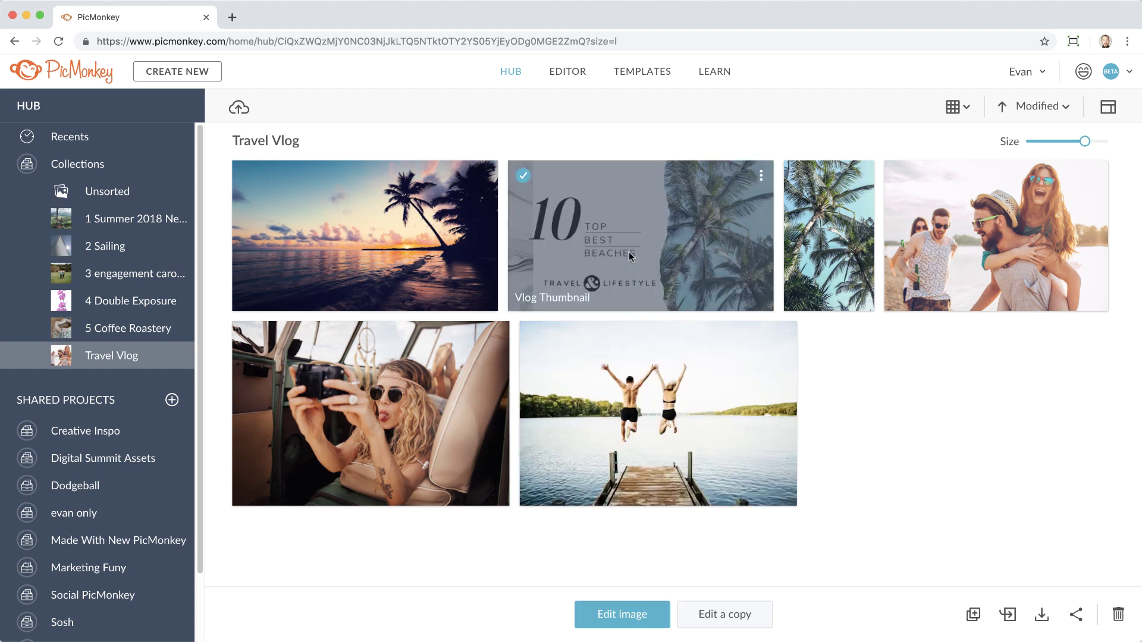
click(635, 615)
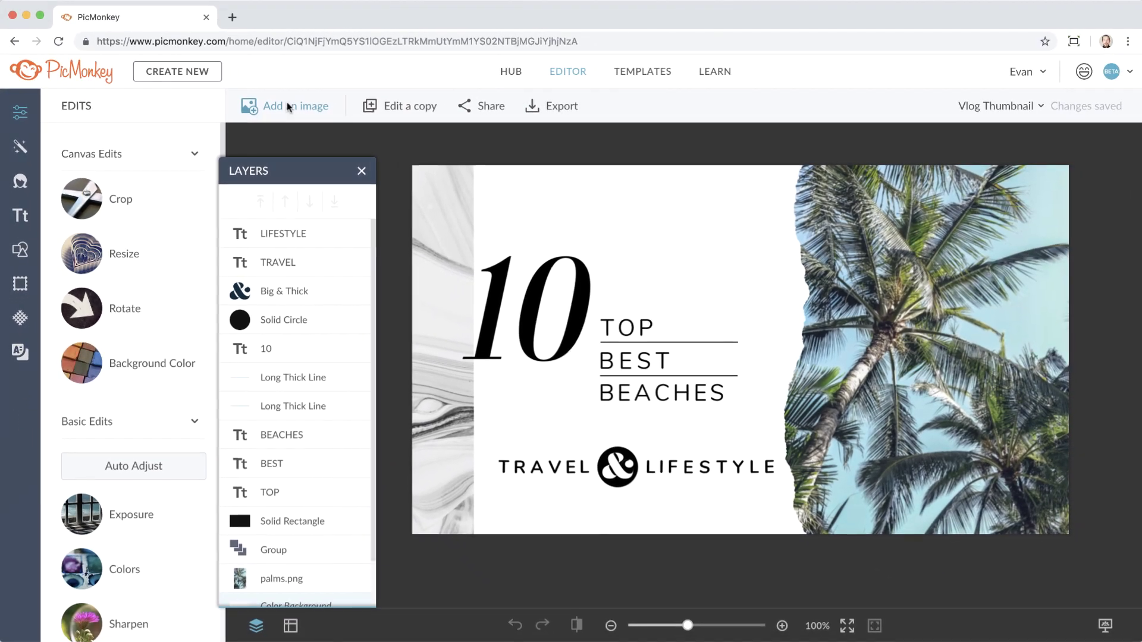
Add the sunset sg.png image from the Hub's recent images to the thumbnail.
click(358, 114)
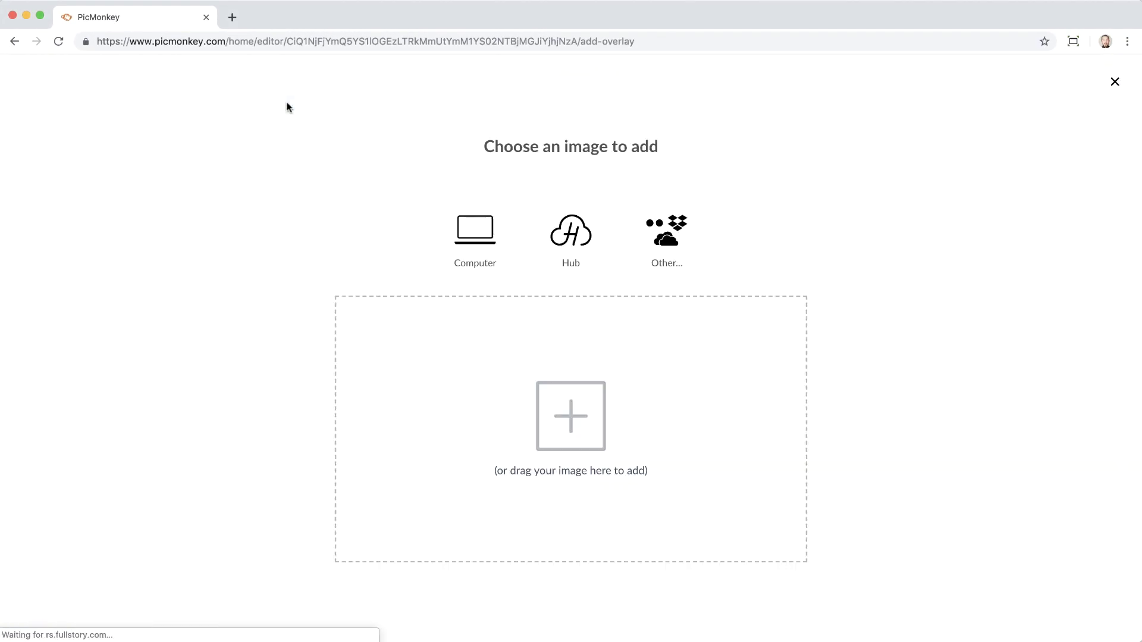
click(573, 240)
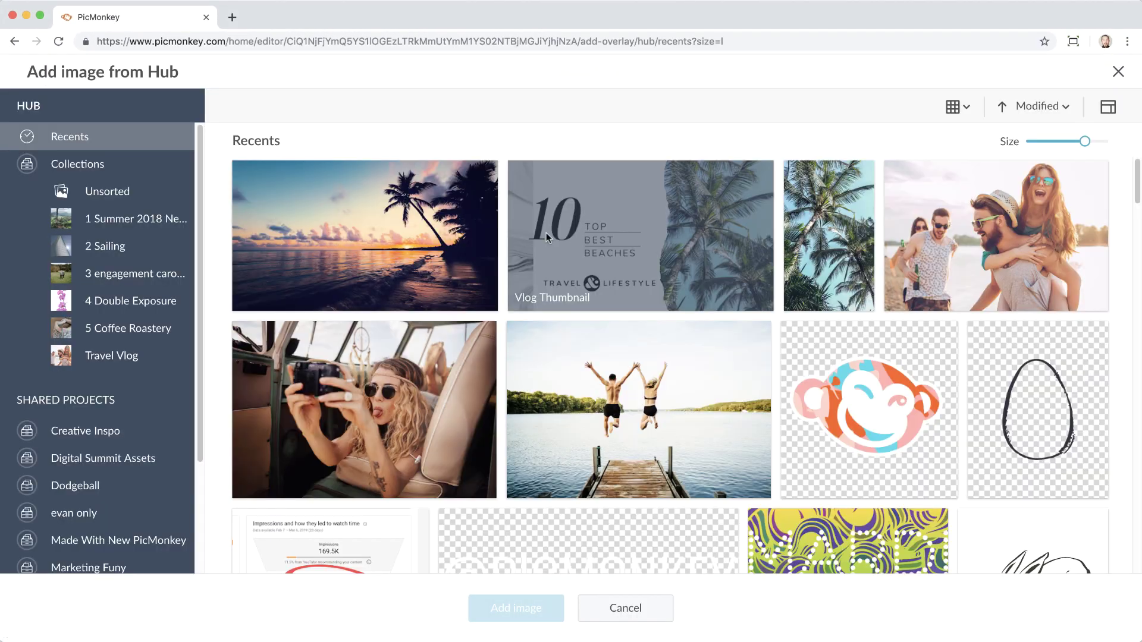
click(434, 238)
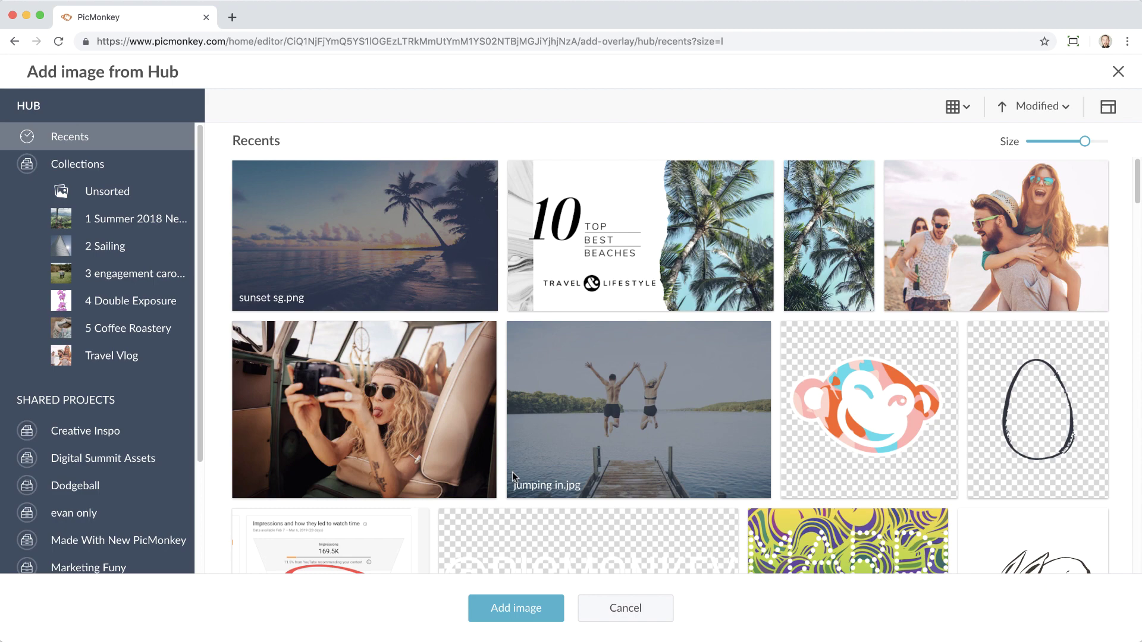
click(512, 613)
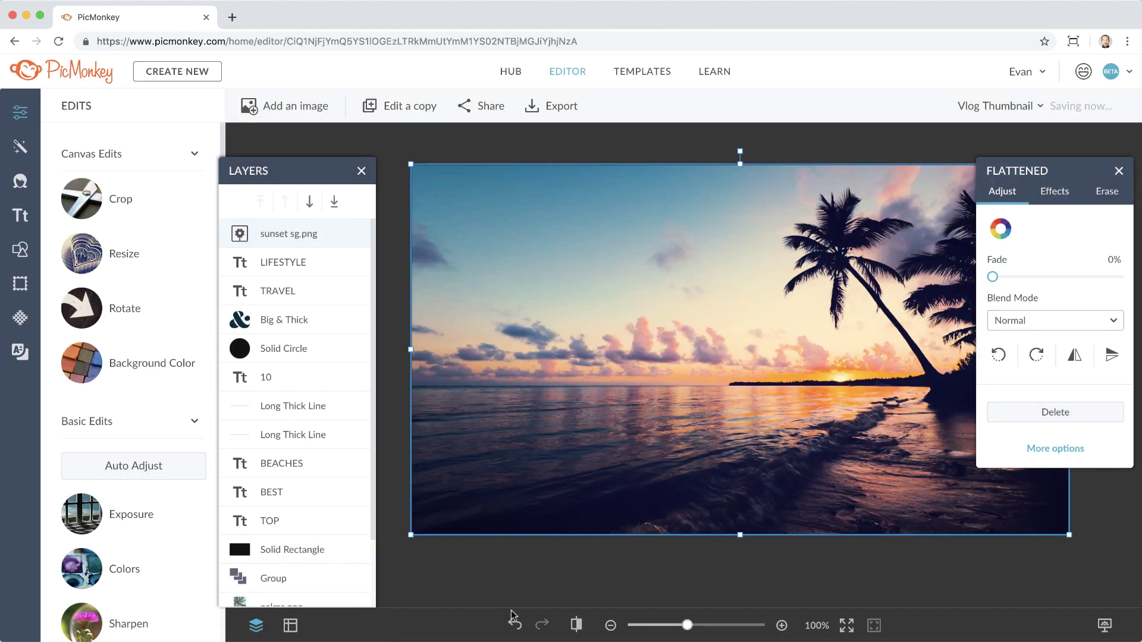
Place the sunset sg.png layer directly above palms.png and below the torn-paper group.
click(335, 205)
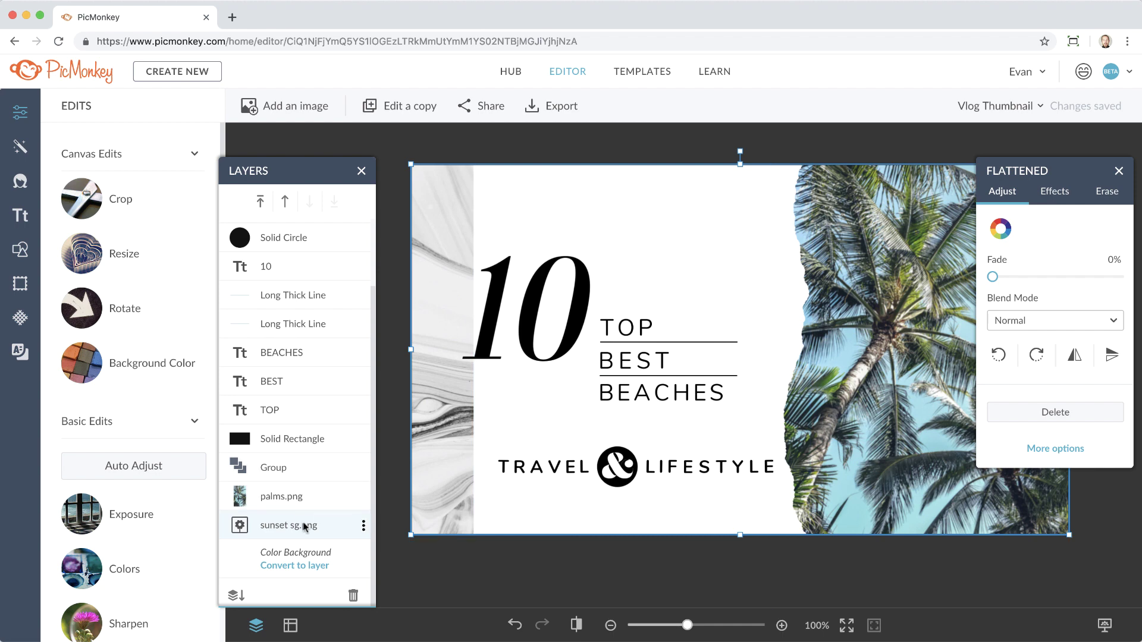
drag(304, 523, 305, 488)
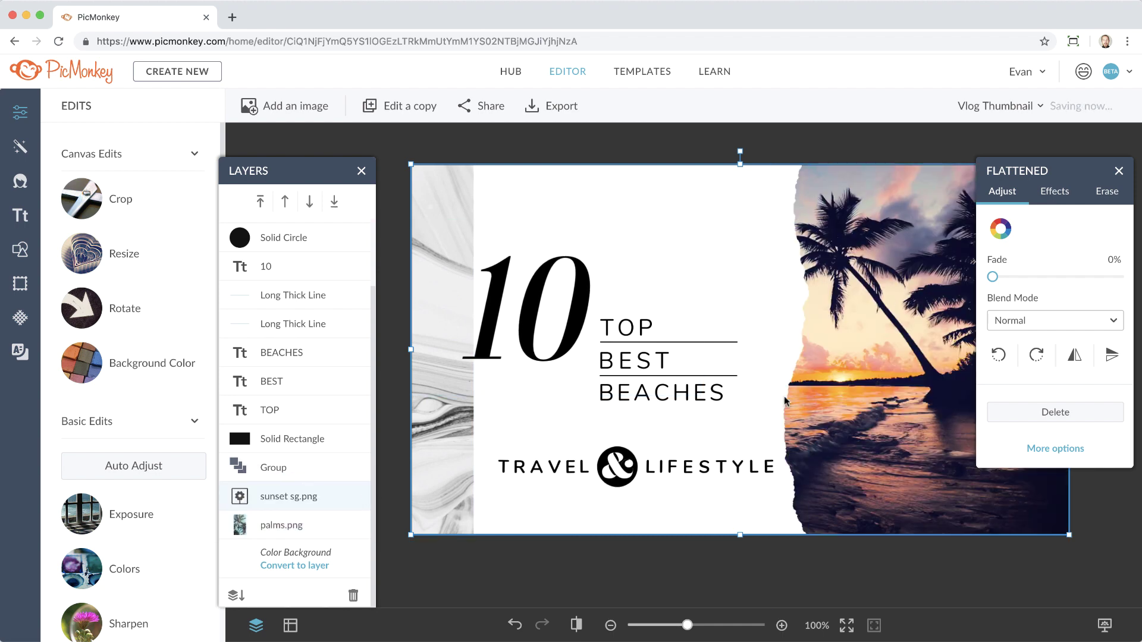
click(611, 626)
drag(734, 574, 680, 578)
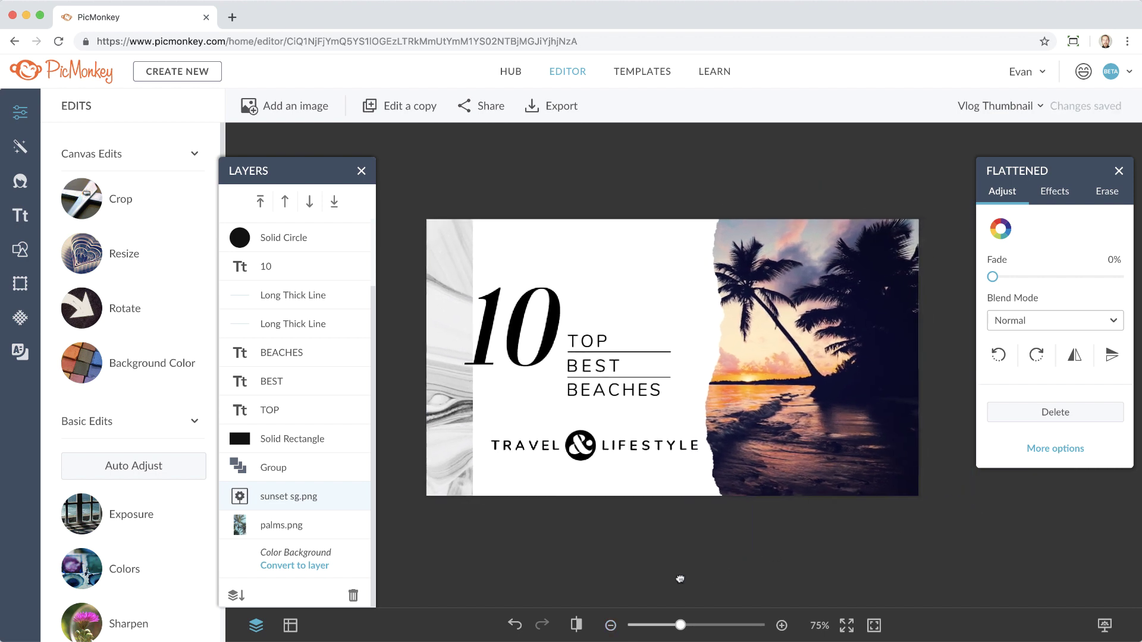
Fade out the original title text, divider lines, black shapes and TRAVEL & LIFESTYLE layers completely so they disappear from the design.
click(286, 249)
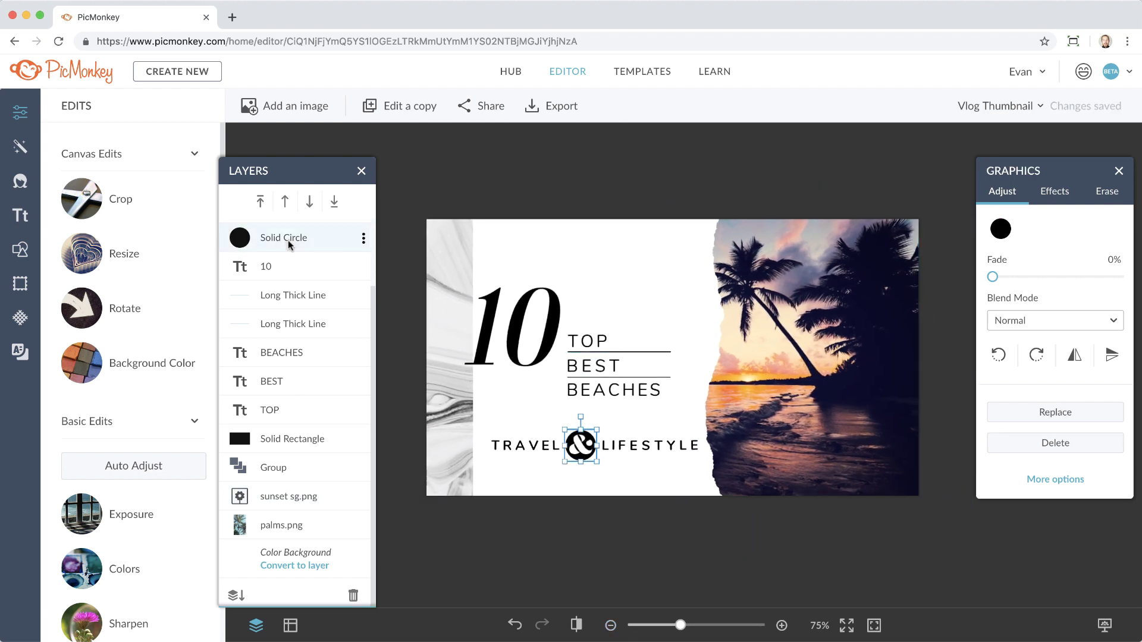
shift+click(275, 442)
drag(992, 246, 1118, 246)
scroll(284, 238, up, 3)
click(283, 233)
shift+click(284, 291)
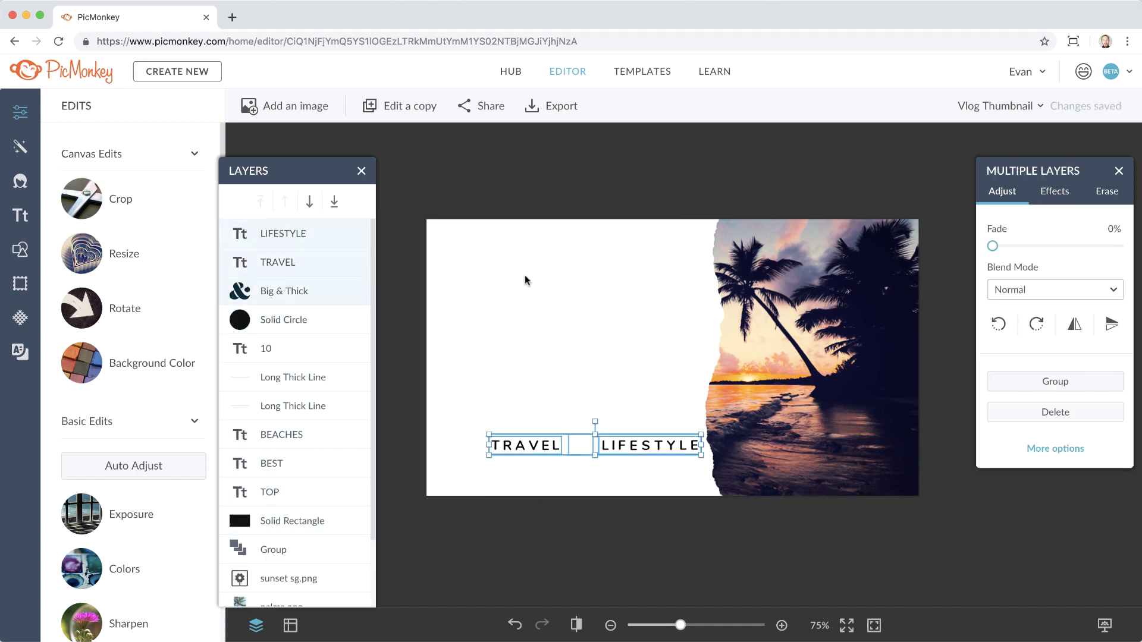
click(1036, 554)
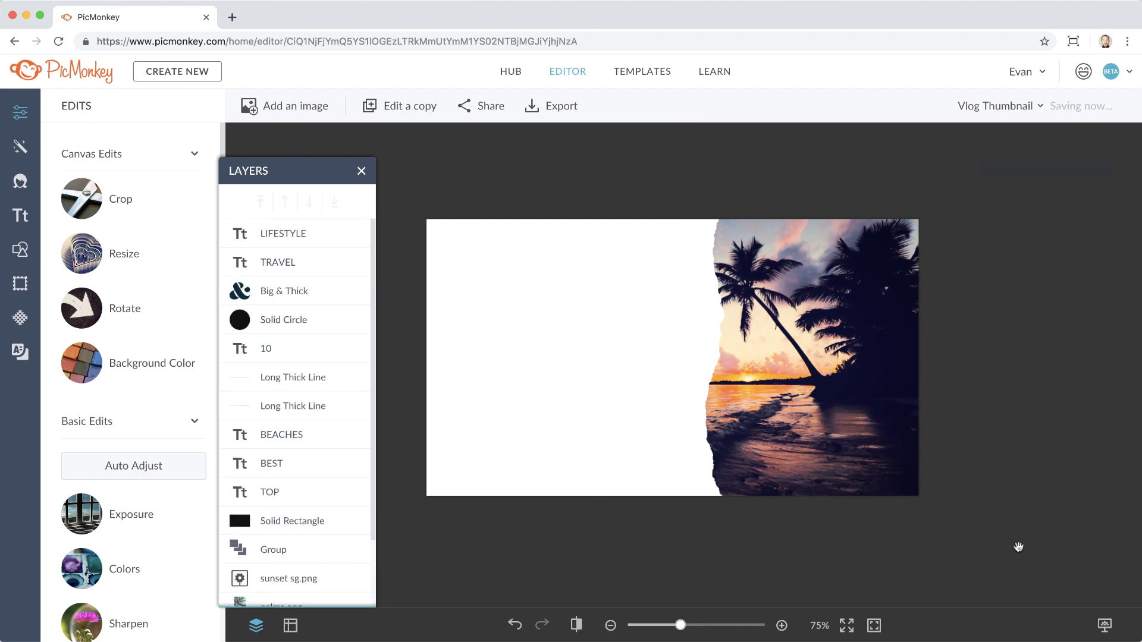
Shift the torn-paper group to the left so more of the sunset photo shows.
click(312, 547)
drag(678, 385, 637, 387)
Add the text IT'S in Futura Medium, enlarge it to size 116 and place it on the white area.
click(20, 216)
click(152, 155)
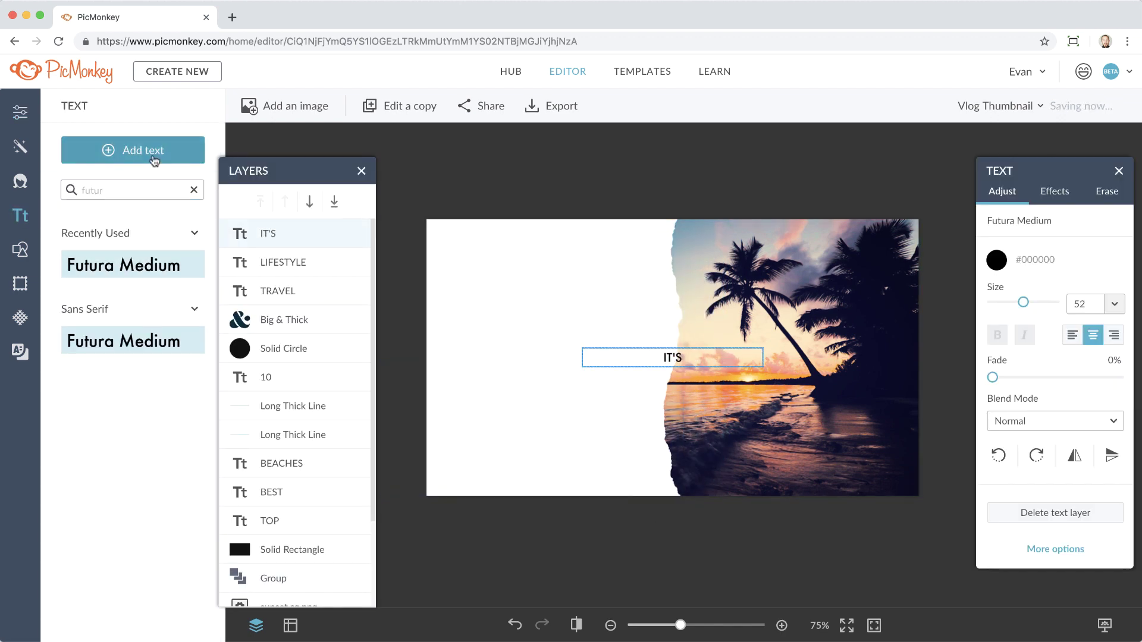
drag(1023, 302, 1045, 304)
drag(673, 355, 544, 380)
Duplicate the IT'S text and change the copy beneath it to TIME.
key(super+c)
key(super+v)
double_click(553, 392)
key(BackSpace)
key(BackSpace)
key(BackSpace)
key(BackSpace)
text(TIME)
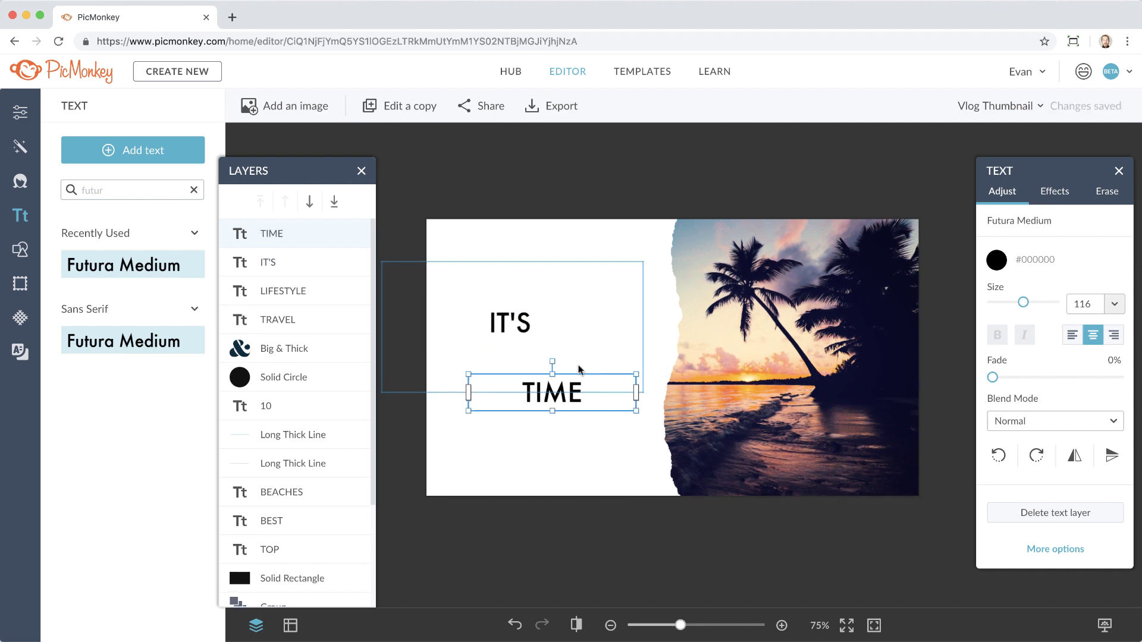
Add the text Budget in the Saturday Script font.
click(133, 150)
double_click(143, 190)
text(satur)
click(95, 264)
click(695, 358)
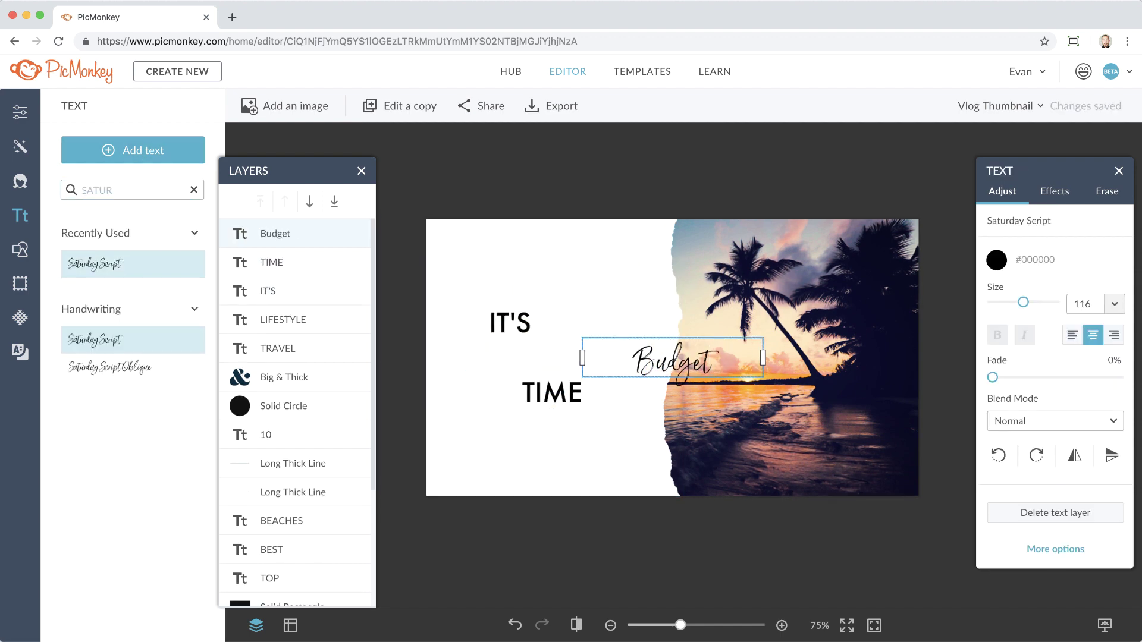
Enlarge the Budget text to size 180 and position it between IT'S and TIME.
click(996, 260)
click(1010, 388)
click(672, 358)
drag(672, 358, 523, 358)
drag(615, 338, 685, 314)
drag(585, 368, 562, 366)
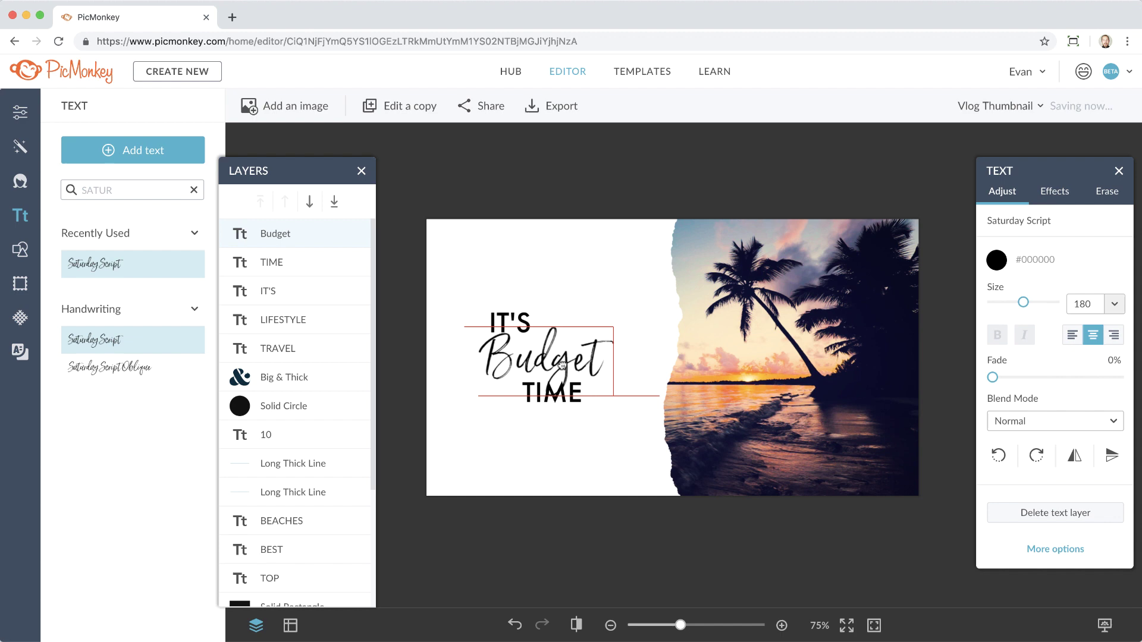
Colour the Budget text soft pink and deselect it.
click(996, 260)
click(1010, 391)
click(658, 448)
click(402, 369)
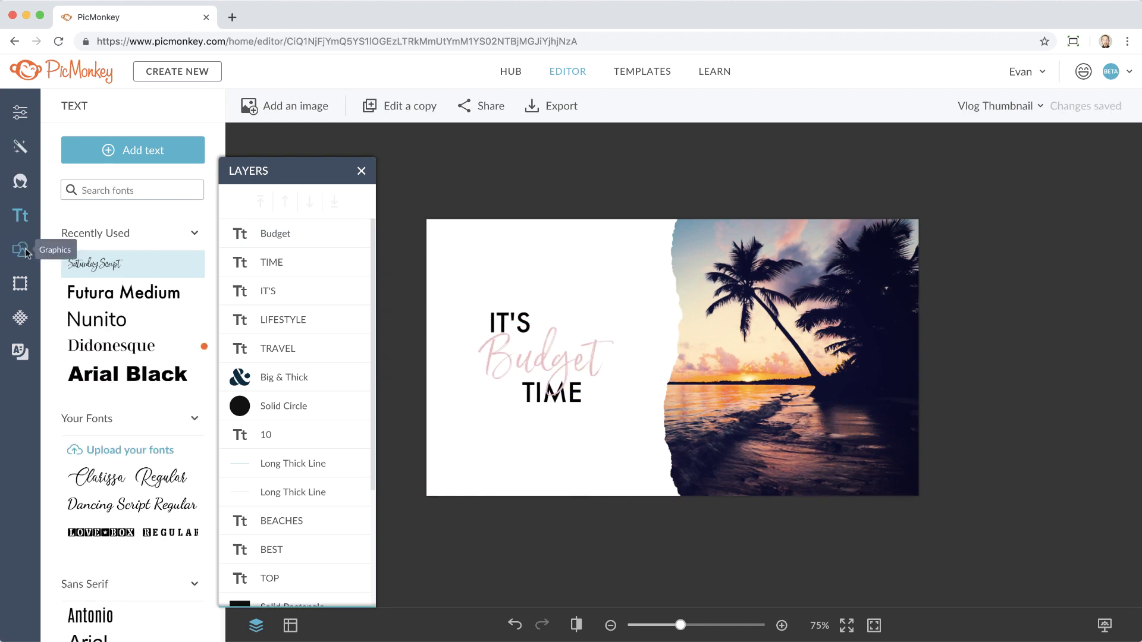
Add the 20 Percent ring chart from the Business infographics to the canvas.
click(20, 249)
click(143, 199)
click(143, 320)
click(77, 434)
key(Delete)
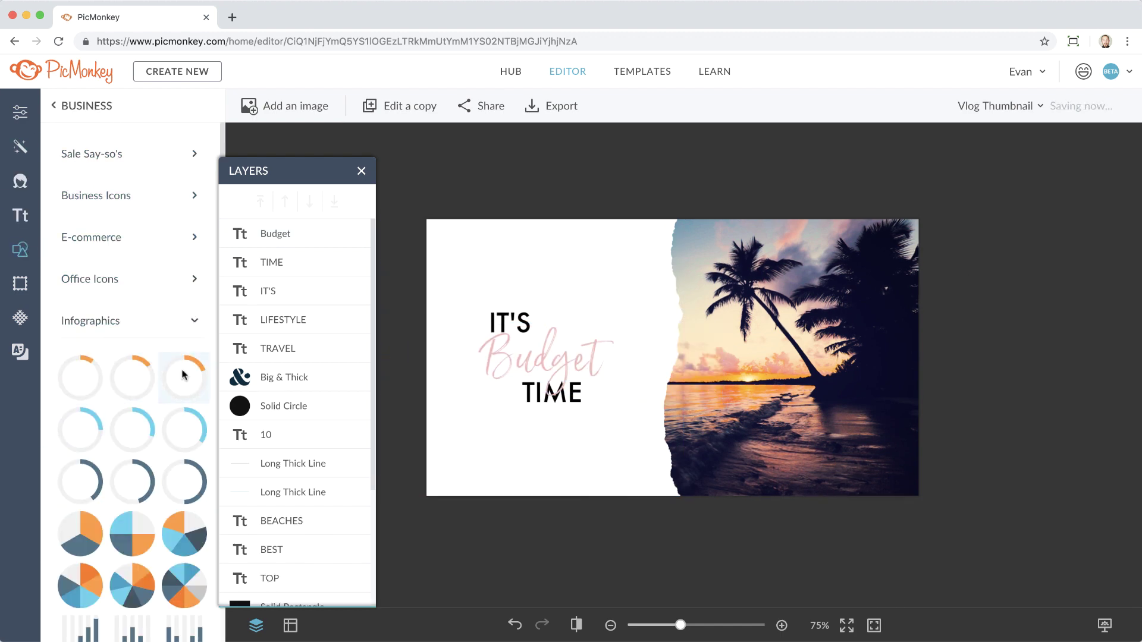
click(184, 375)
Make the ring chart's centre transparent, then enlarge it and place it over the sunset photo.
click(1001, 229)
click(989, 525)
drag(721, 403, 782, 463)
drag(767, 377, 836, 344)
Recolour the ring chart with its large arc in the Budget text's pink, #f2b7b7, and its 20 percent arc white.
click(1028, 229)
click(1114, 324)
click(592, 354)
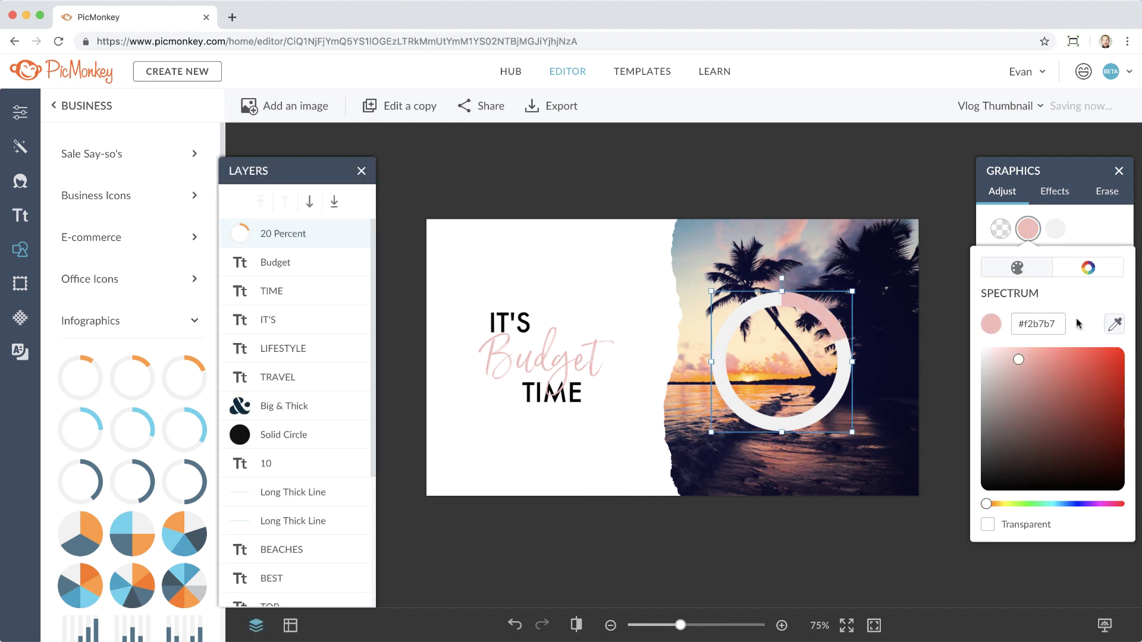
drag(1061, 322, 1011, 324)
click(1055, 229)
drag(1059, 323, 951, 335)
key(super+v)
click(1028, 229)
click(956, 308)
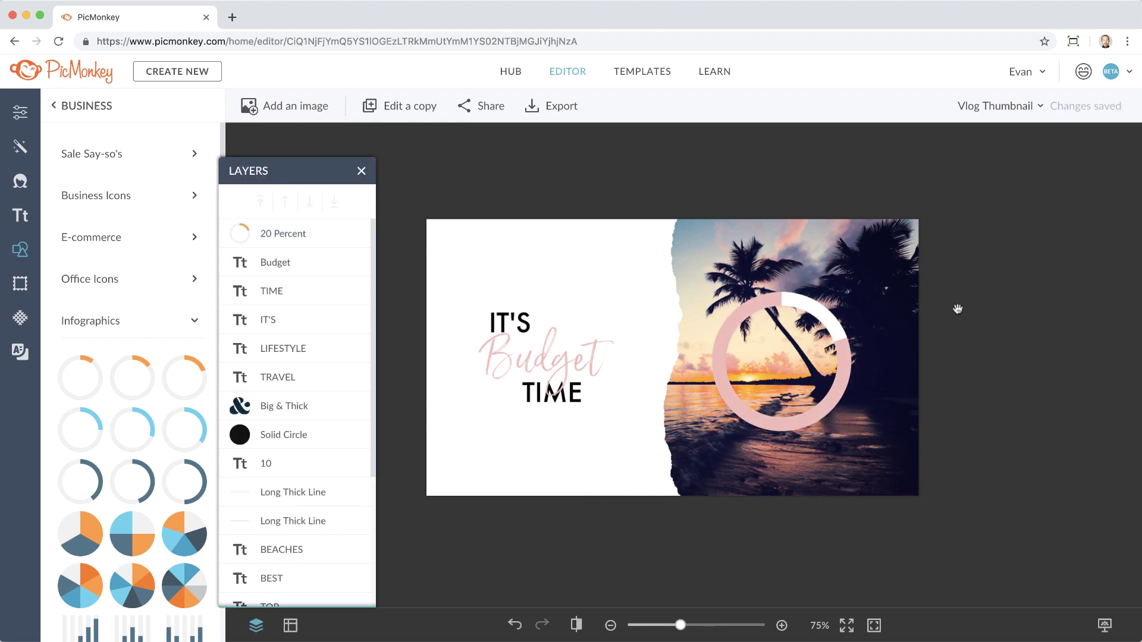
Add the white text 85% in Futura Medium, resize it to 139 and centre it inside the ring chart.
click(21, 216)
click(123, 292)
click(142, 150)
text(85%)
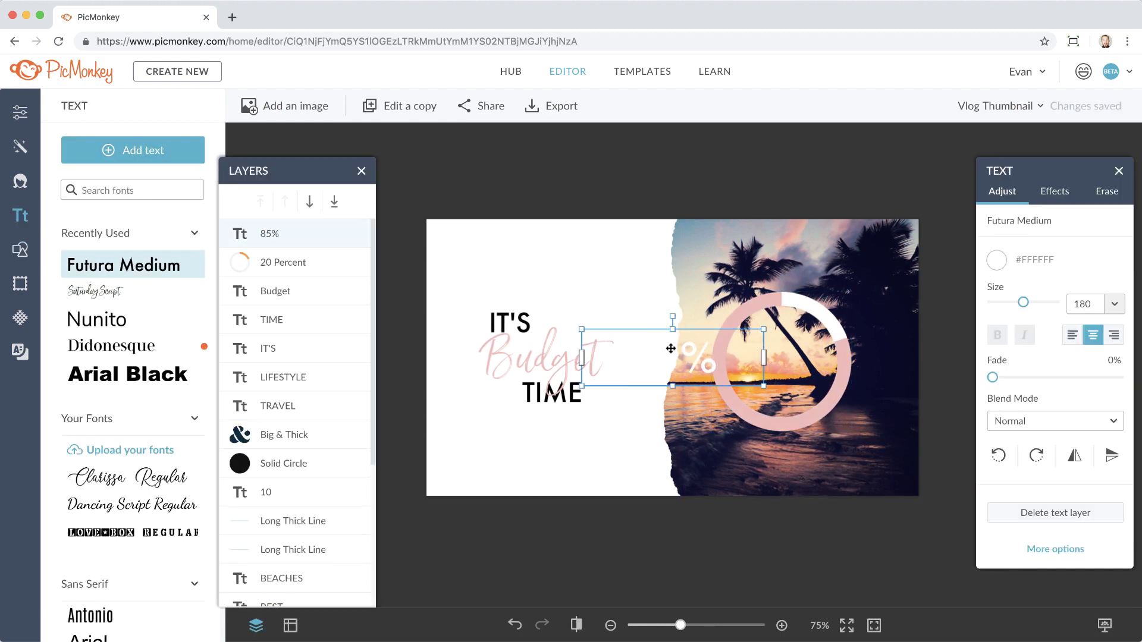
drag(774, 362, 784, 362)
drag(867, 339, 849, 344)
drag(777, 362, 787, 363)
Add white HOTEL and AIRFARE labels at size 69, one above right of the ring chart and one below left.
click(145, 156)
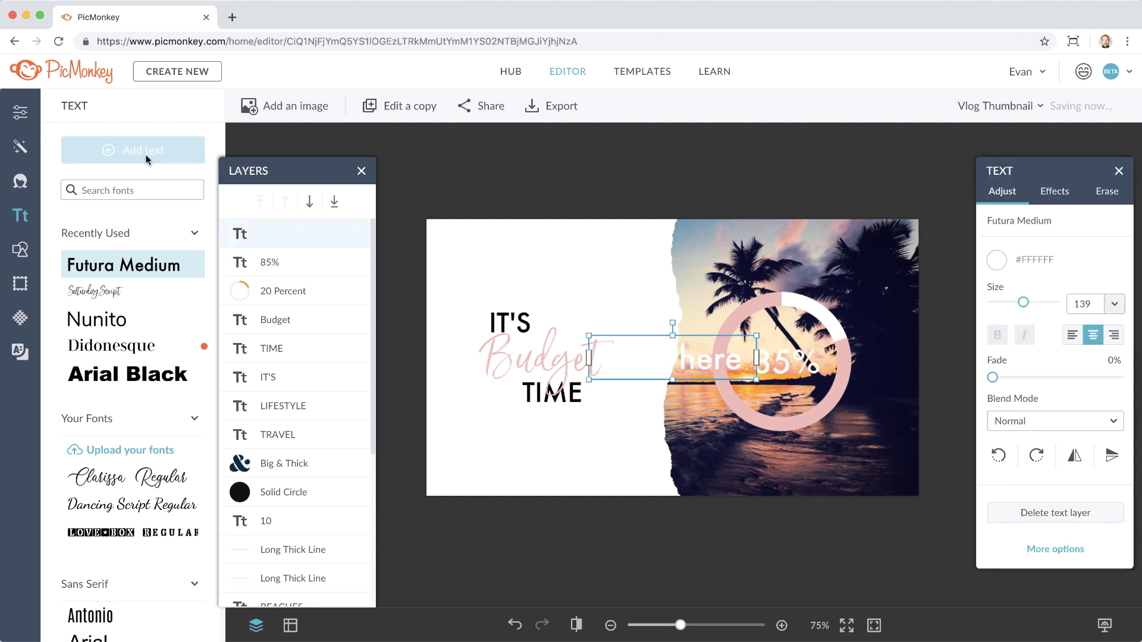
text(HOTEL)
drag(1023, 302, 1013, 302)
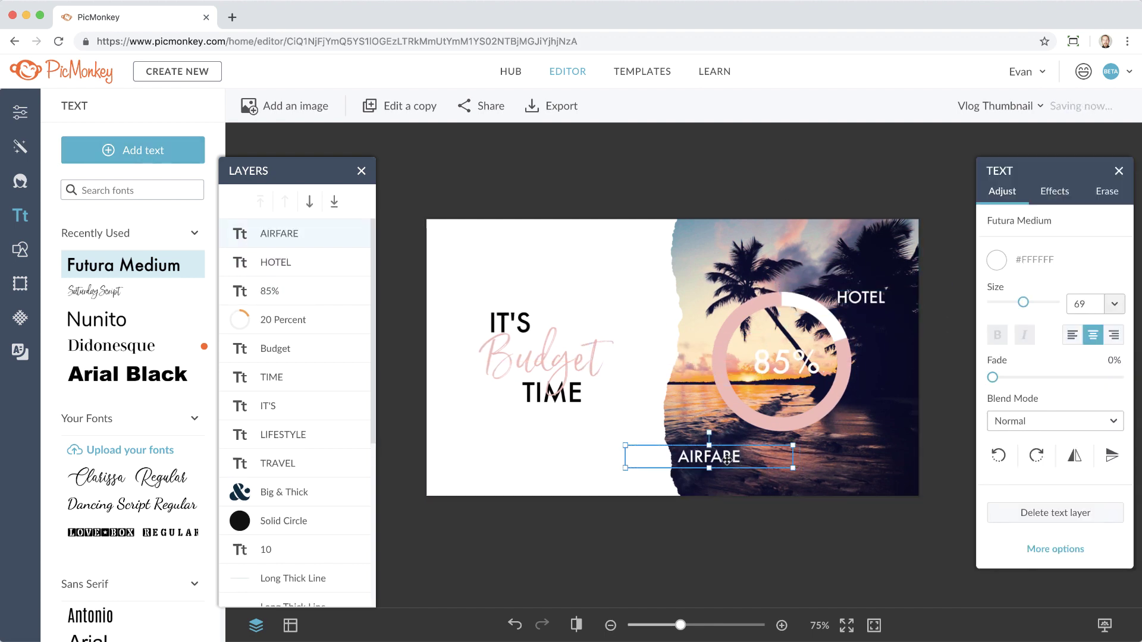
drag(727, 460, 740, 459)
click(709, 185)
Add a Looped Arrow design graphic, colour it white and fit it small between the AIRFARE label and the ring chart.
click(20, 250)
scroll(125, 334, down, 15)
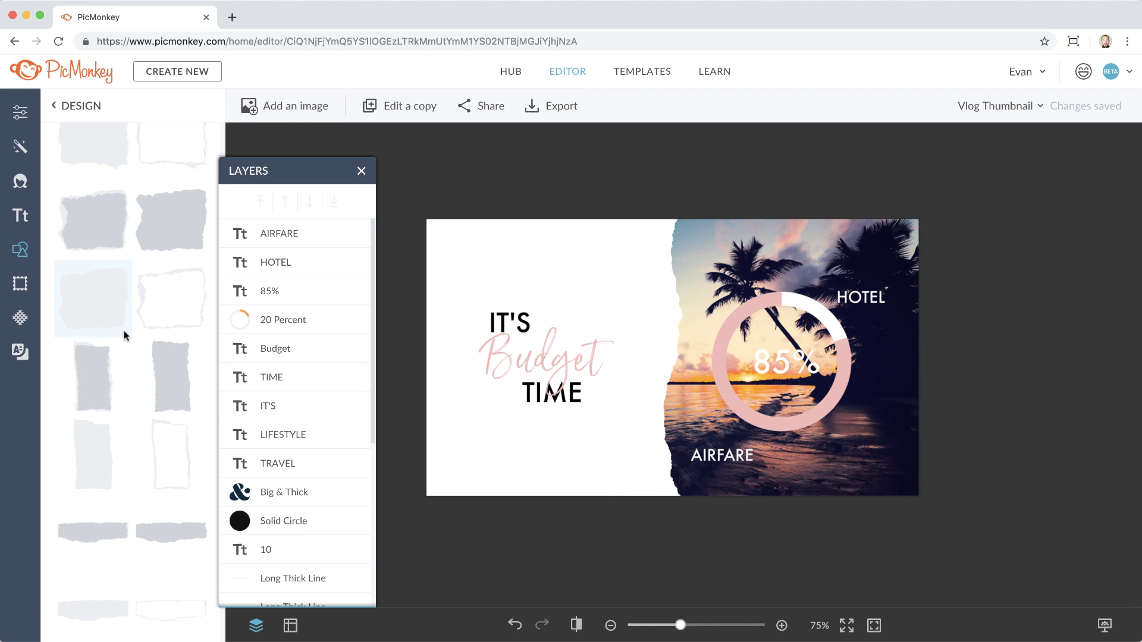
click(132, 382)
click(1000, 229)
click(983, 348)
drag(724, 335, 678, 369)
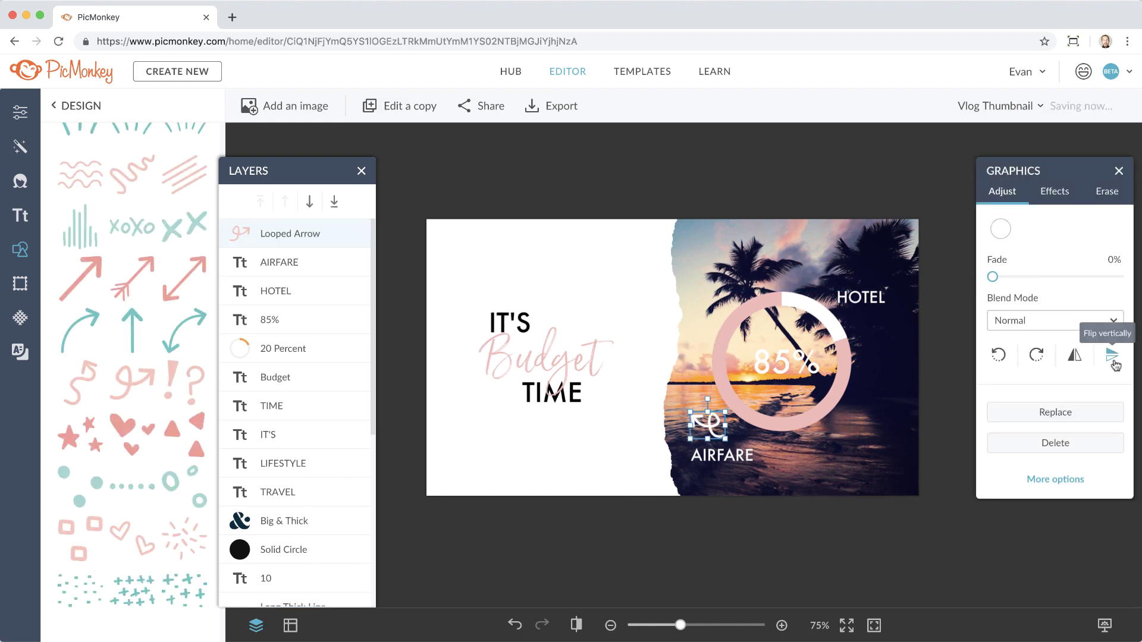
Apply the Arc curved text effect to TIME at 0% curvature and to IT'S to widen their letter spacing.
click(510, 322)
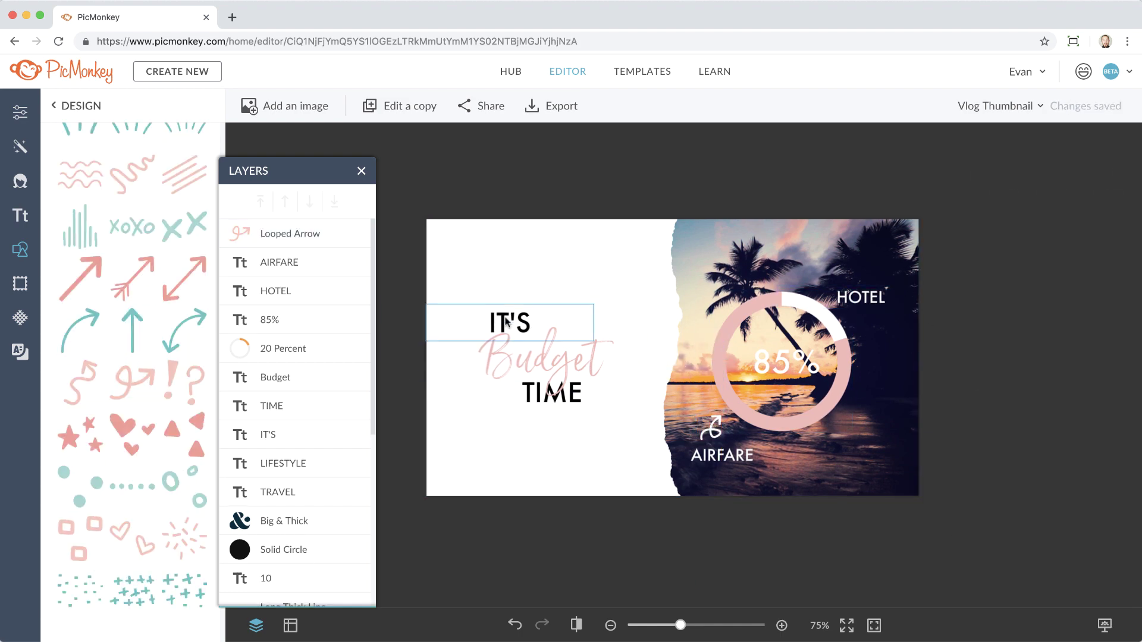
click(552, 393)
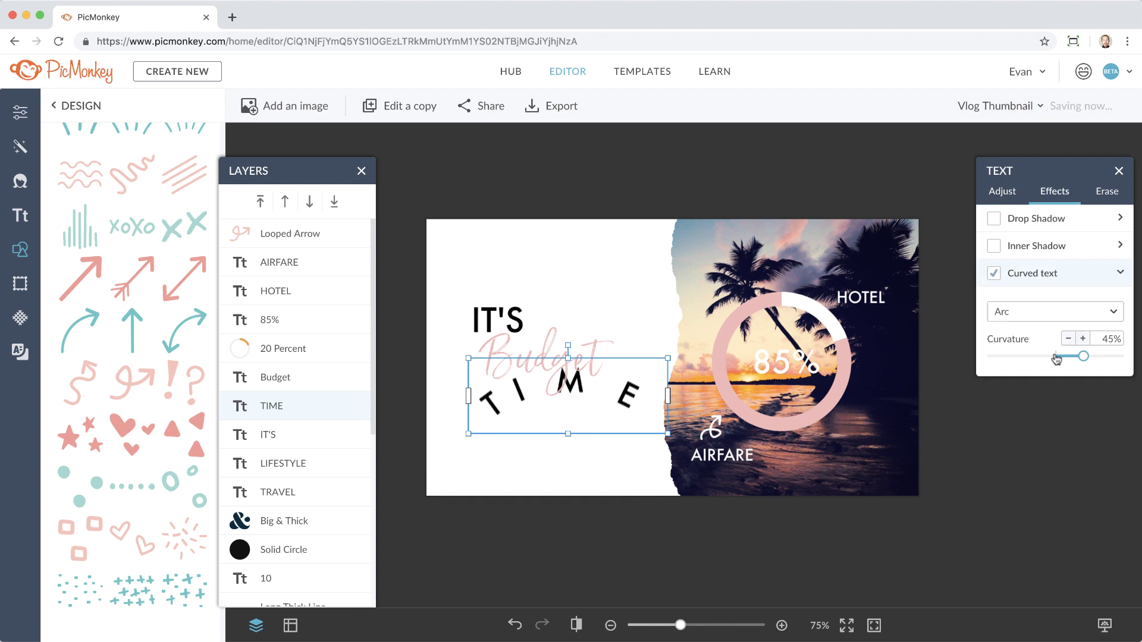
click(1057, 357)
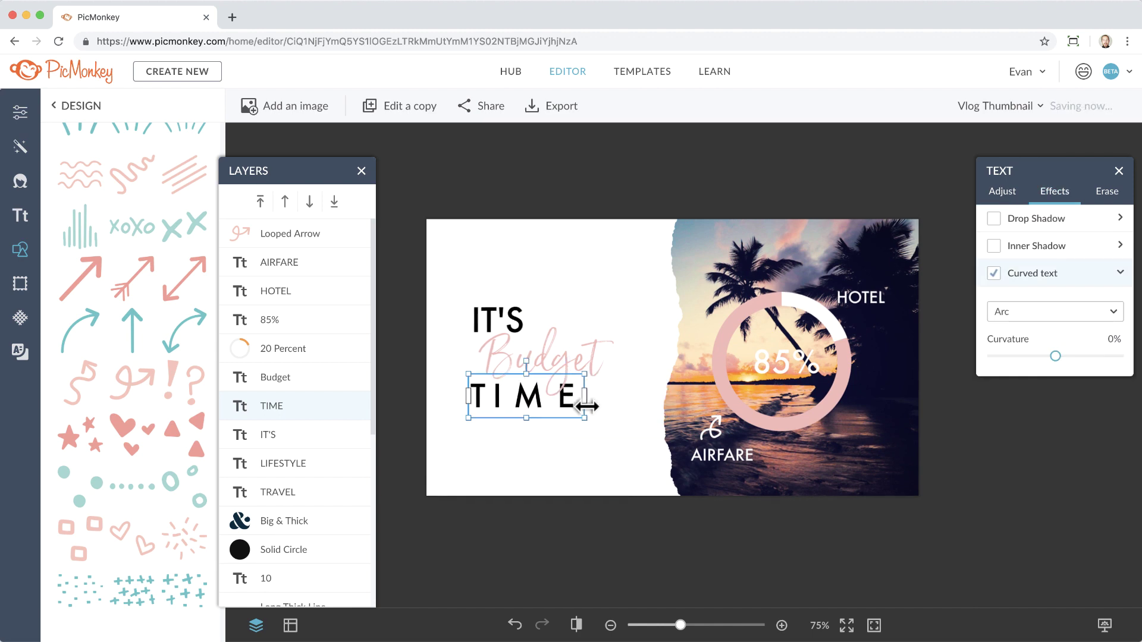
click(501, 323)
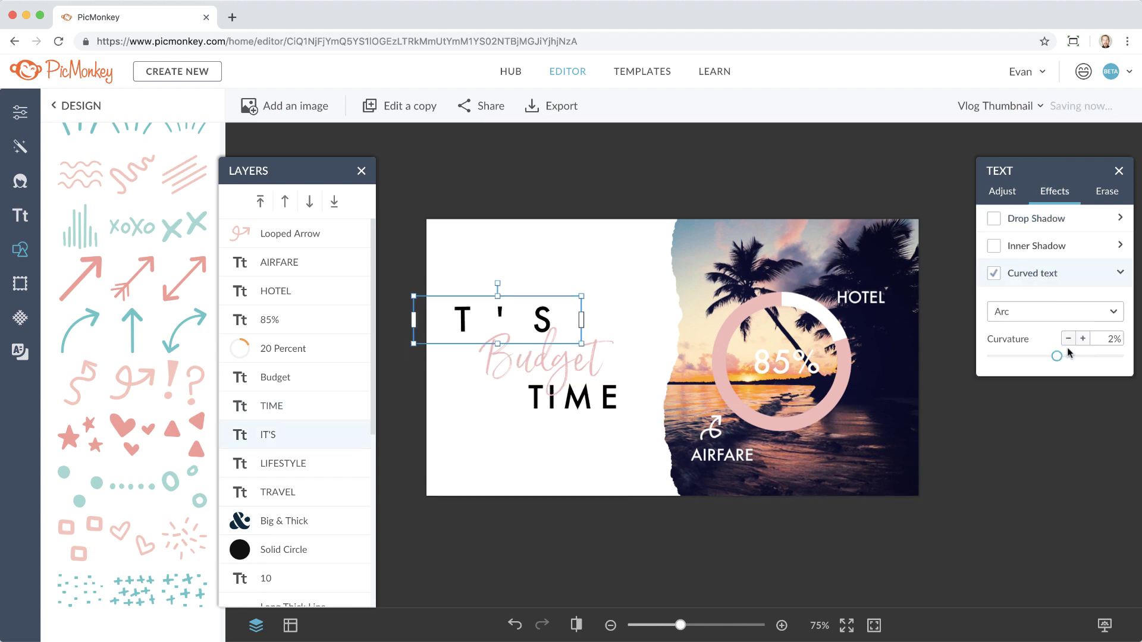
click(512, 322)
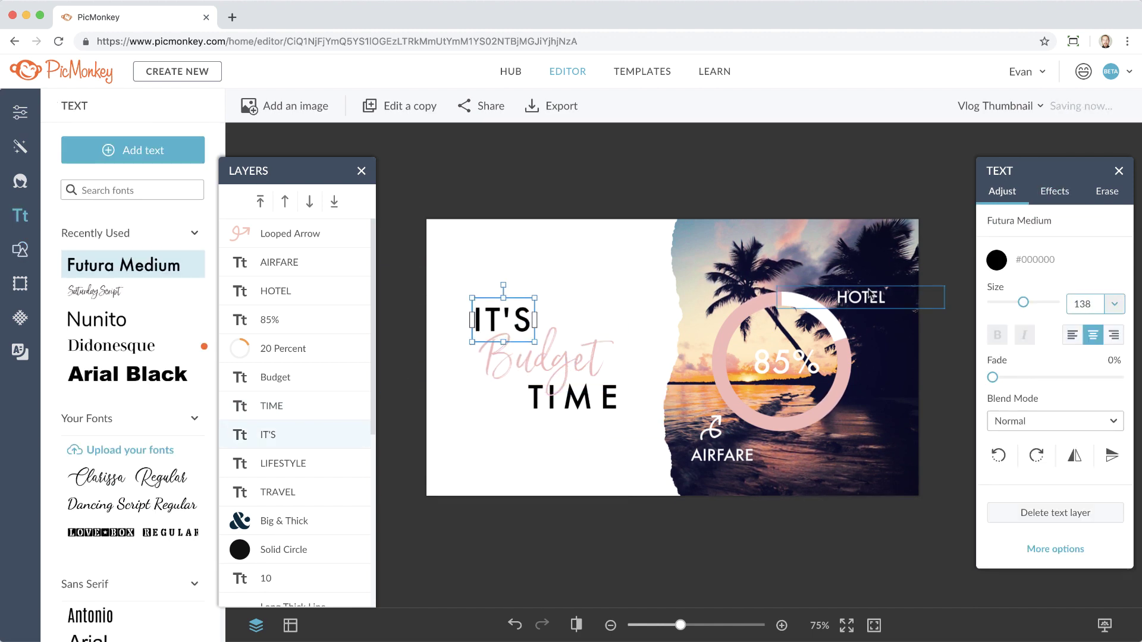
Widen the letter spacing of the HOTEL and AIRFARE labels with the curved text effect and realign both.
click(870, 294)
drag(867, 302, 871, 302)
click(722, 455)
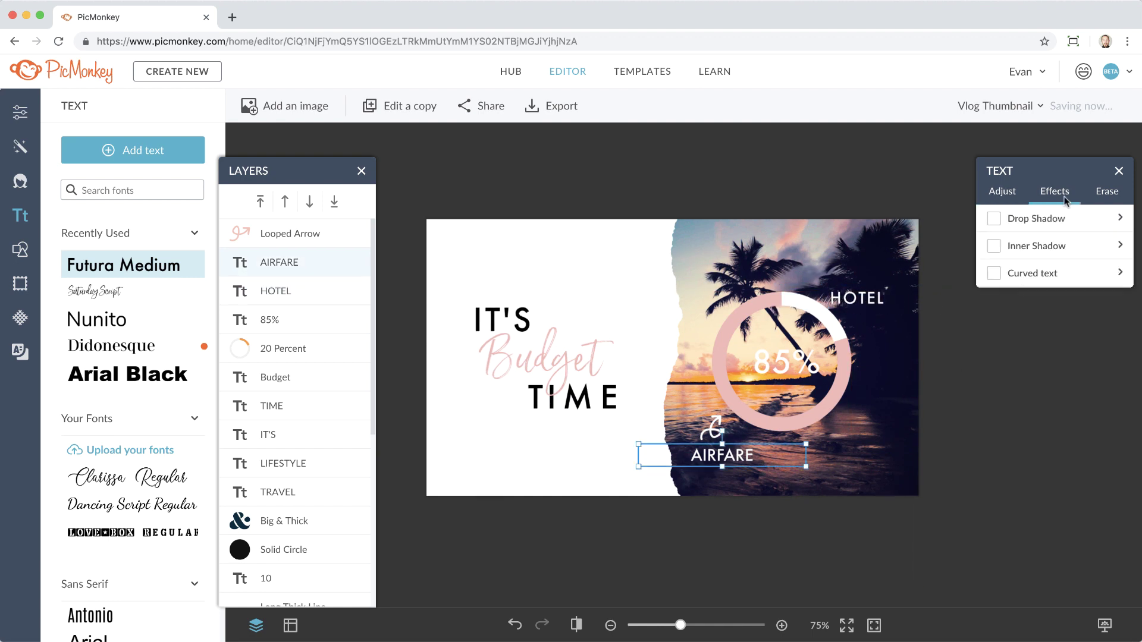
click(993, 273)
drag(638, 457, 725, 459)
click(1005, 482)
scroll(297, 416, down, 5)
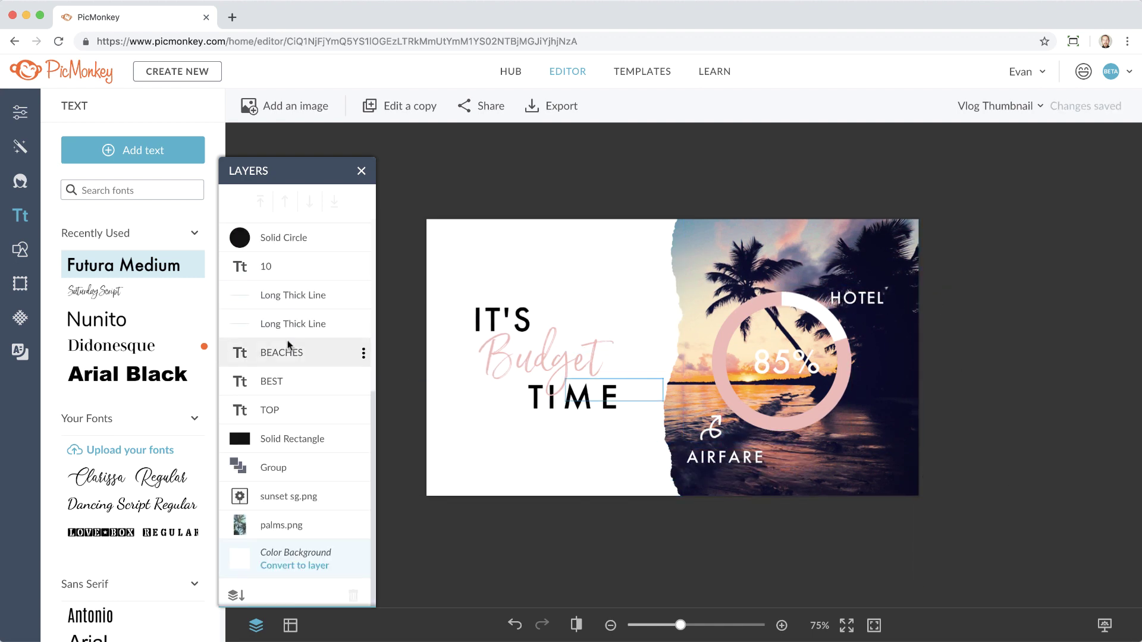
Convert the colour background to a layer and fade the sunset sg.png photo to 100%.
click(301, 566)
click(297, 550)
click(299, 498)
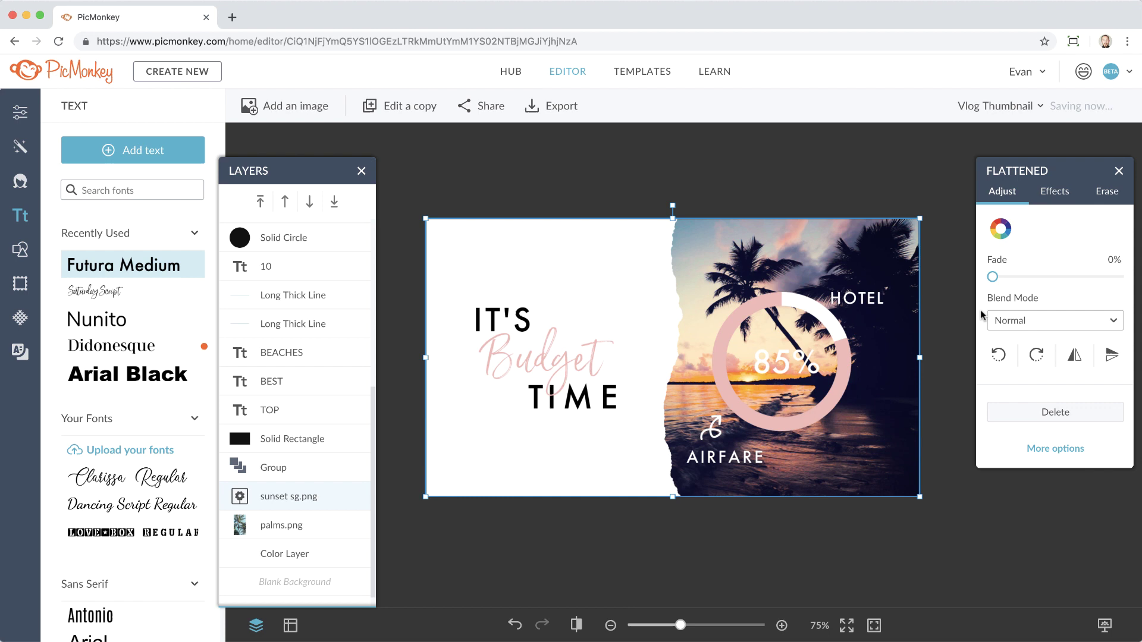
drag(992, 277, 1118, 277)
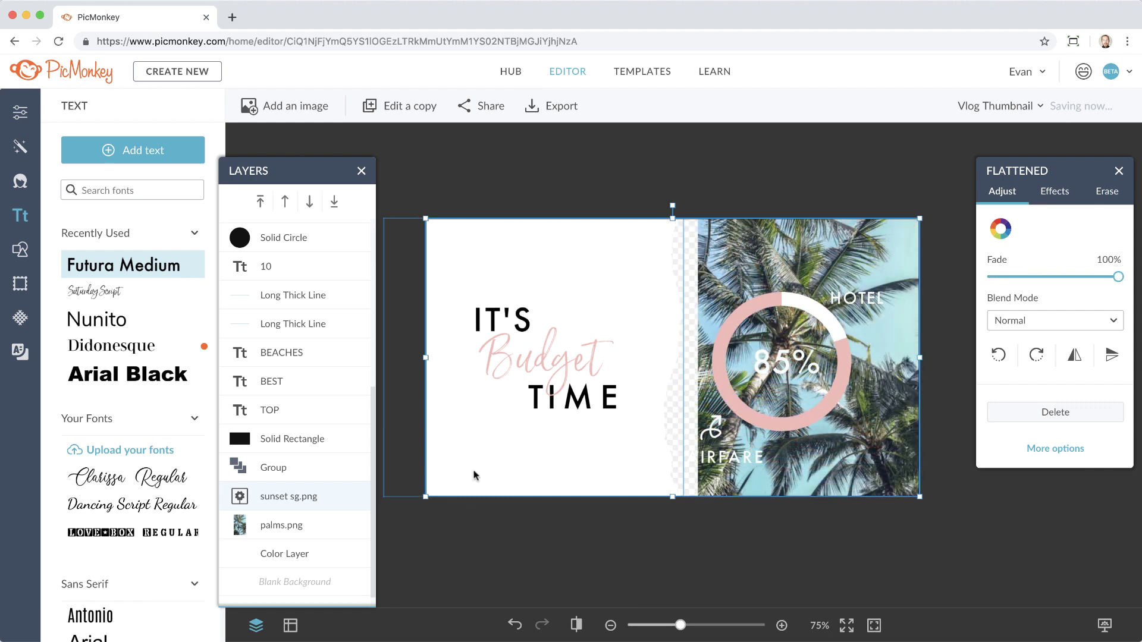
Fade the palms.png photo to 100% and export the budget graphic with its transparent photo area.
click(346, 519)
drag(1004, 279, 1118, 277)
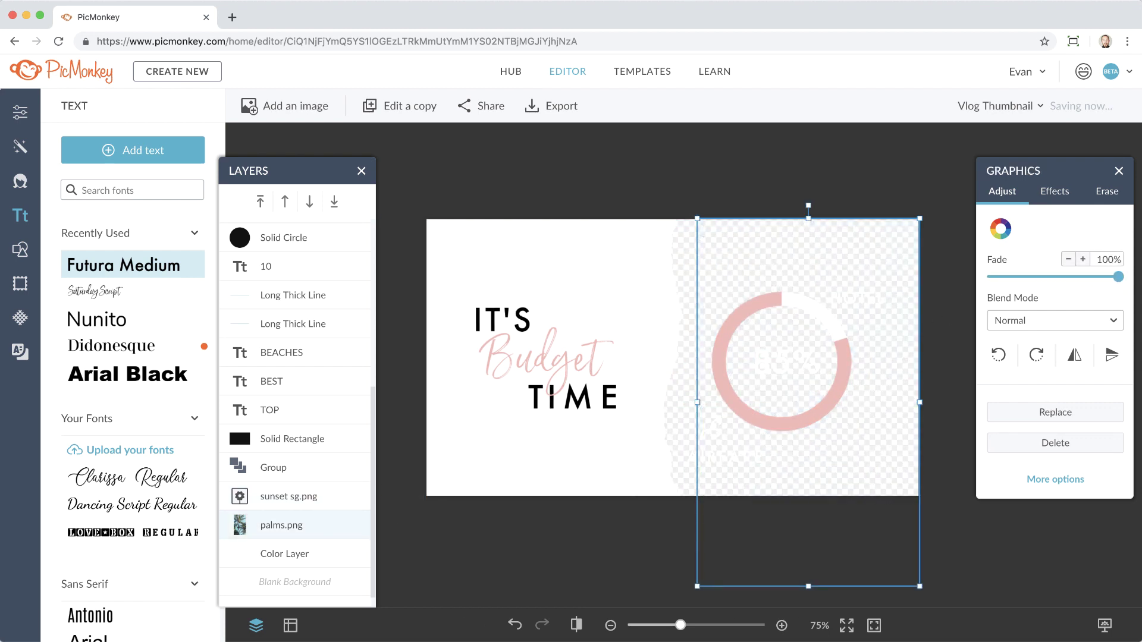
click(1057, 547)
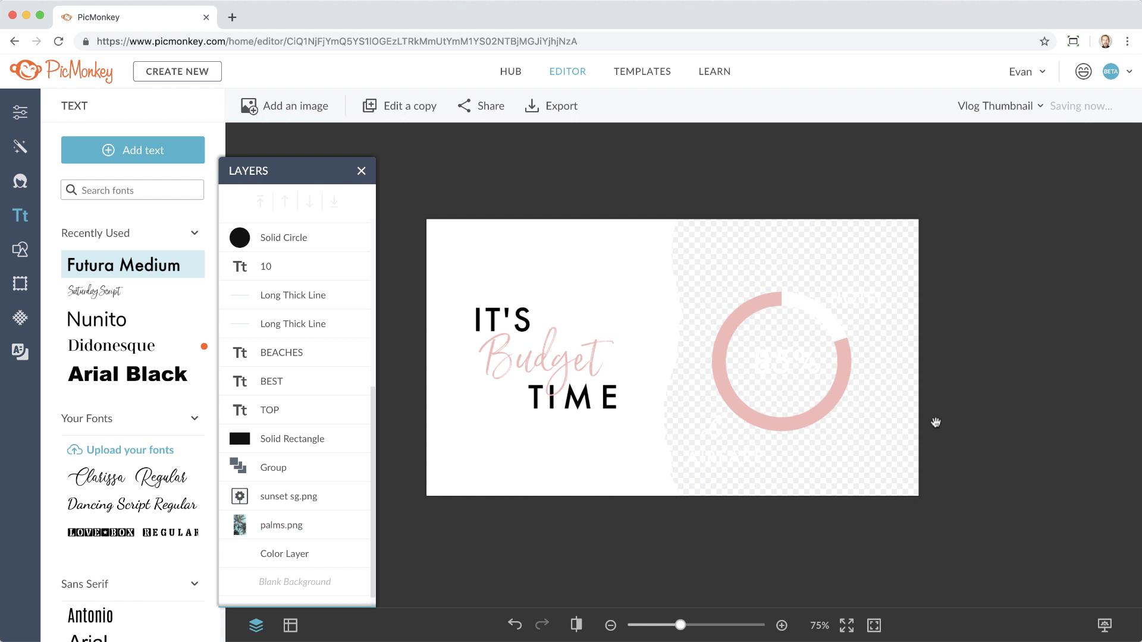
click(553, 107)
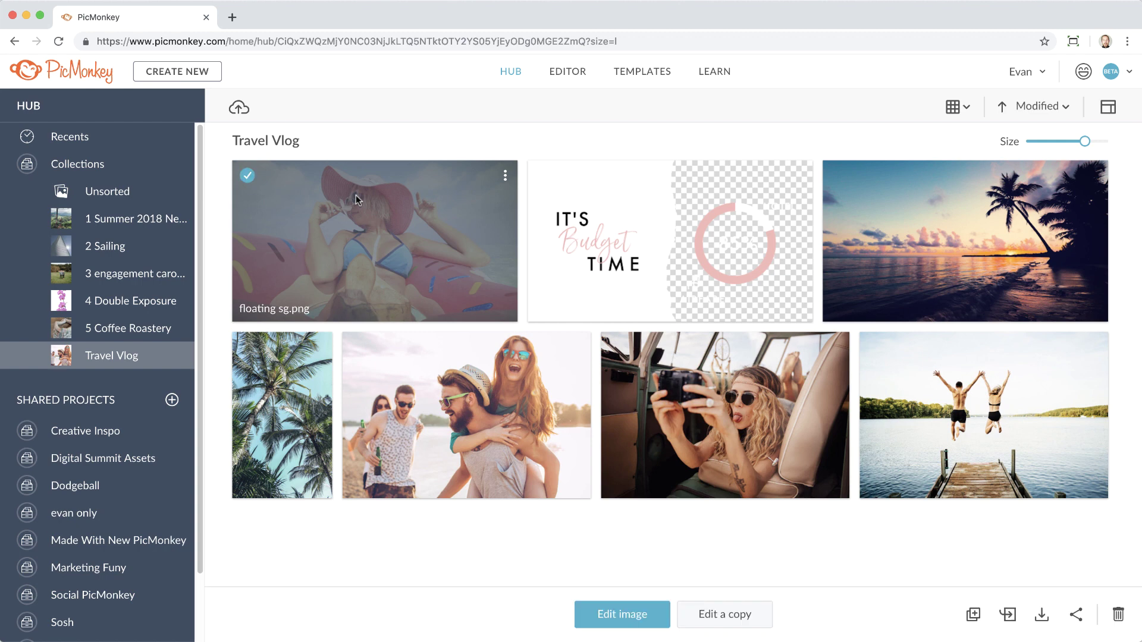
Open floating sg.png from the Travel Vlog collection for editing and add an enlarged Straight Top Valleys torn-paper graphic.
click(623, 614)
click(21, 250)
scroll(144, 374, down, 8)
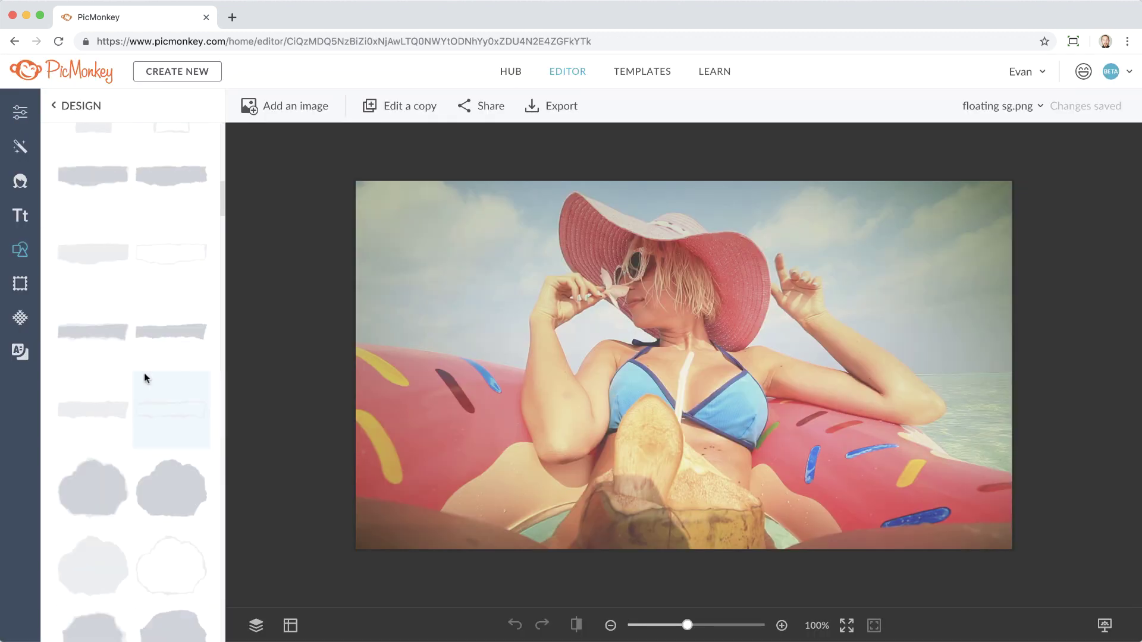
click(93, 443)
drag(644, 373, 509, 401)
drag(724, 401, 841, 423)
Colour the torn-paper graphic white, rotate it upside down and enlarge it along the lower left edge of the photo.
click(1001, 229)
click(988, 348)
double_click(1000, 356)
drag(709, 404, 466, 535)
drag(601, 491, 818, 510)
Duplicate the white torn-paper graphic and place the copy beside it to span the photo's full lower edge.
key(super+d)
shift+click(690, 516)
drag(695, 516, 906, 491)
click(280, 397)
Add a black Solid Circle basic shape and place it at the photo's lower left, overlapping the torn border.
click(76, 105)
click(61, 215)
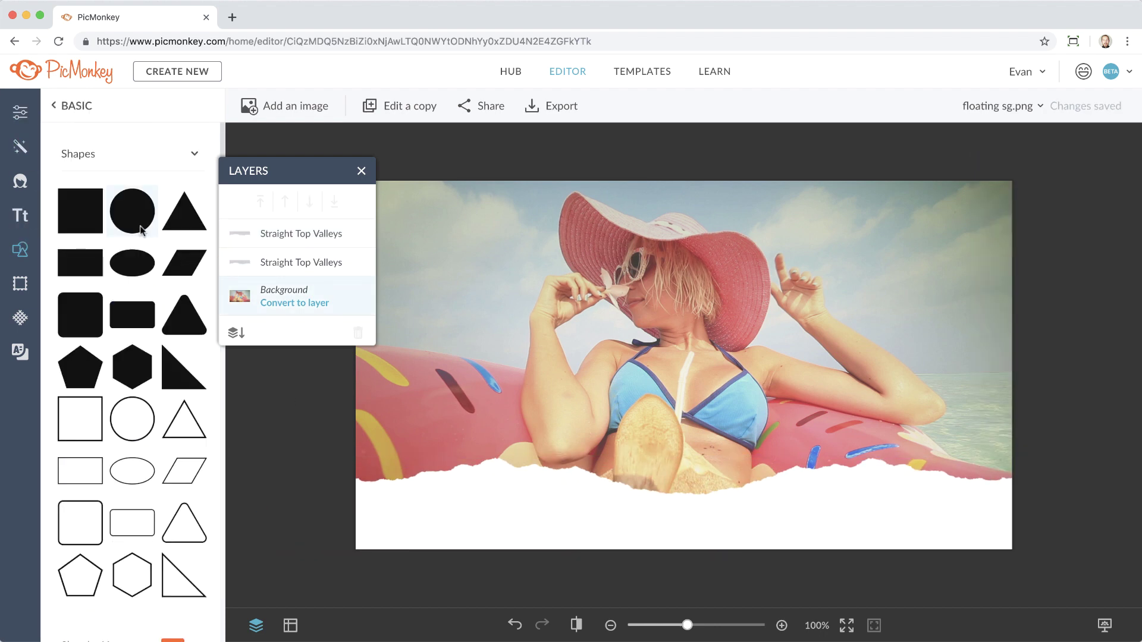
click(132, 211)
drag(663, 374, 414, 489)
Add a white number 3 in Didonesque at size 169 and centre it in the black circle.
click(20, 216)
click(132, 150)
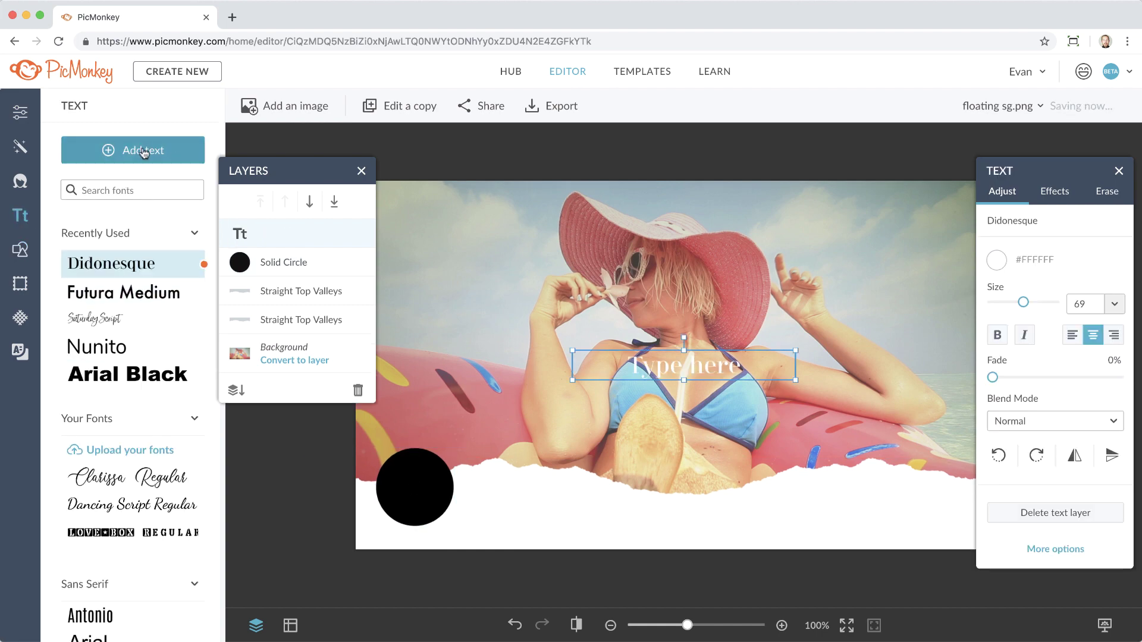
text(3)
drag(580, 446, 555, 455)
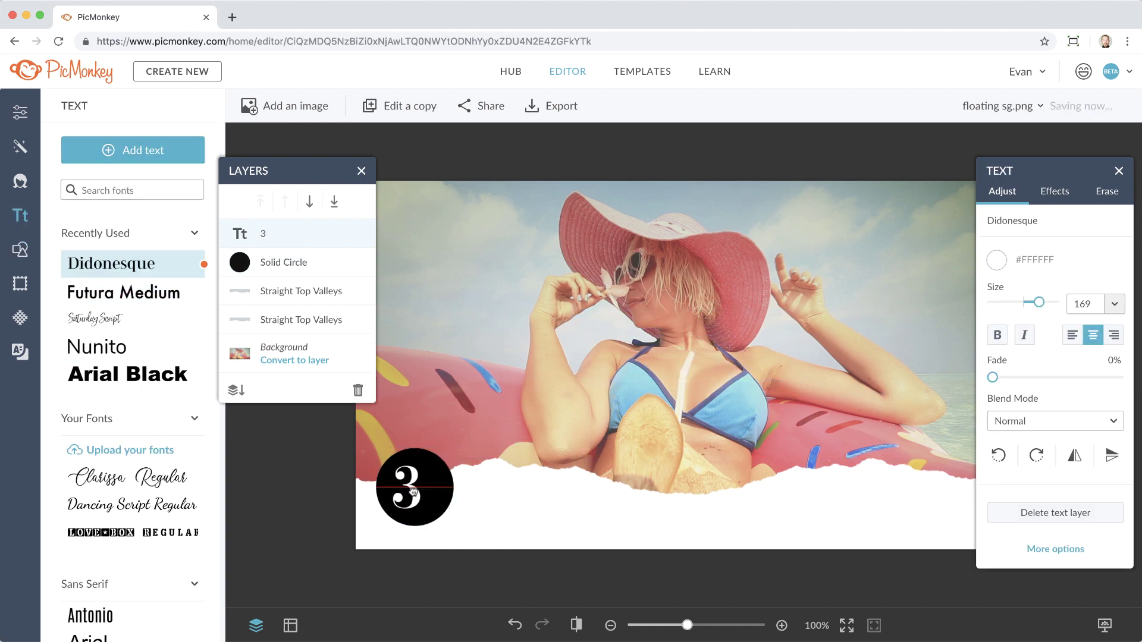
drag(416, 493, 415, 487)
click(298, 452)
Add a Parlor Palm graphic from Whimsy, order it behind the number and circle, and fit it to the circle's left side.
click(20, 249)
scroll(131, 416, down, 5)
click(132, 538)
scroll(126, 532, down, 5)
scroll(125, 527, down, 7)
click(93, 441)
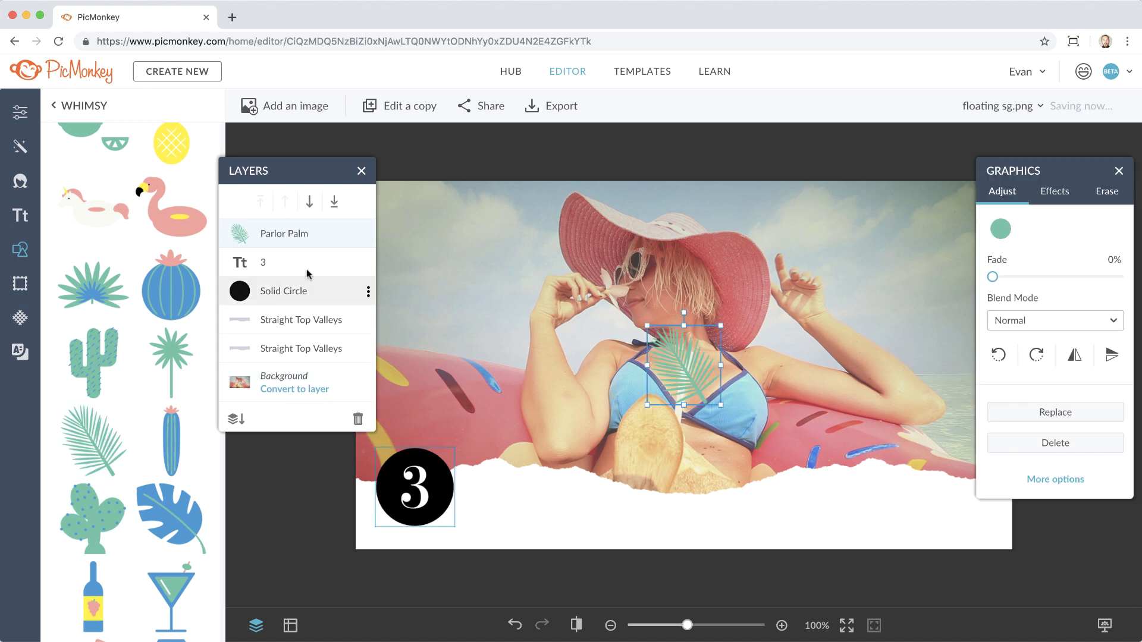
click(309, 201)
click(310, 201)
drag(699, 382, 404, 501)
drag(301, 171, 248, 166)
drag(350, 447, 343, 441)
Duplicate the palm leaf, flip it horizontally and place it on the circle's right side behind the circle.
key(super+c)
key(super+v)
click(1075, 354)
drag(434, 452, 463, 438)
key(super+bracketleft)
key(super+bracketleft)
Erase the unwanted leaf tips of both palms beneath the black circle.
click(1106, 191)
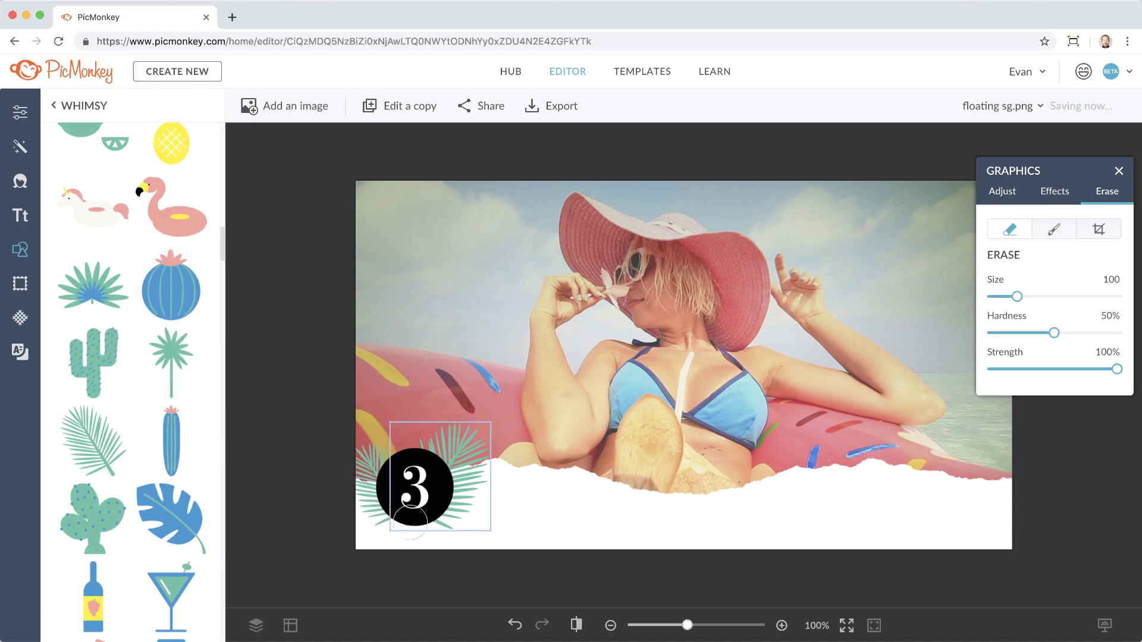
click(371, 464)
click(1106, 191)
click(406, 527)
click(1118, 171)
Add a Postmark 1 graphic from Travel & Transport, colour it white and enlarge it at the photo's upper right corner.
click(54, 106)
drag(248, 163, 291, 170)
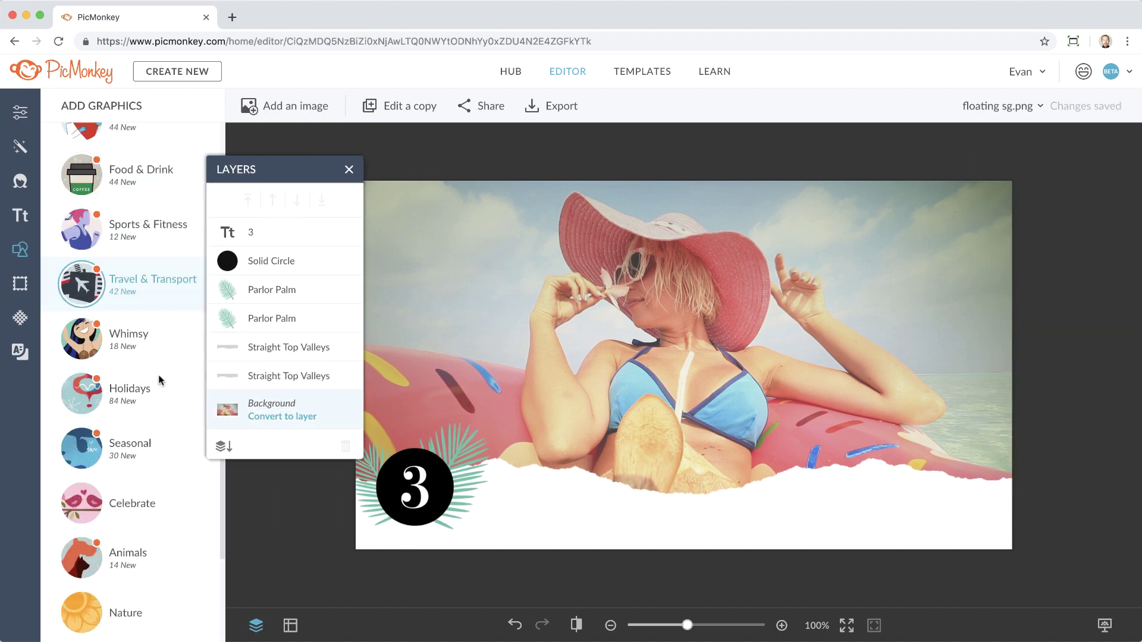
scroll(138, 378, down, 15)
click(95, 462)
click(999, 229)
click(987, 351)
drag(1012, 171, 1109, 175)
drag(720, 387, 1018, 313)
drag(959, 277, 974, 265)
click(1045, 181)
Add the text KANAHA BEACH, HAWAII in Futura Medium.
click(20, 215)
click(123, 292)
click(133, 150)
text(K)
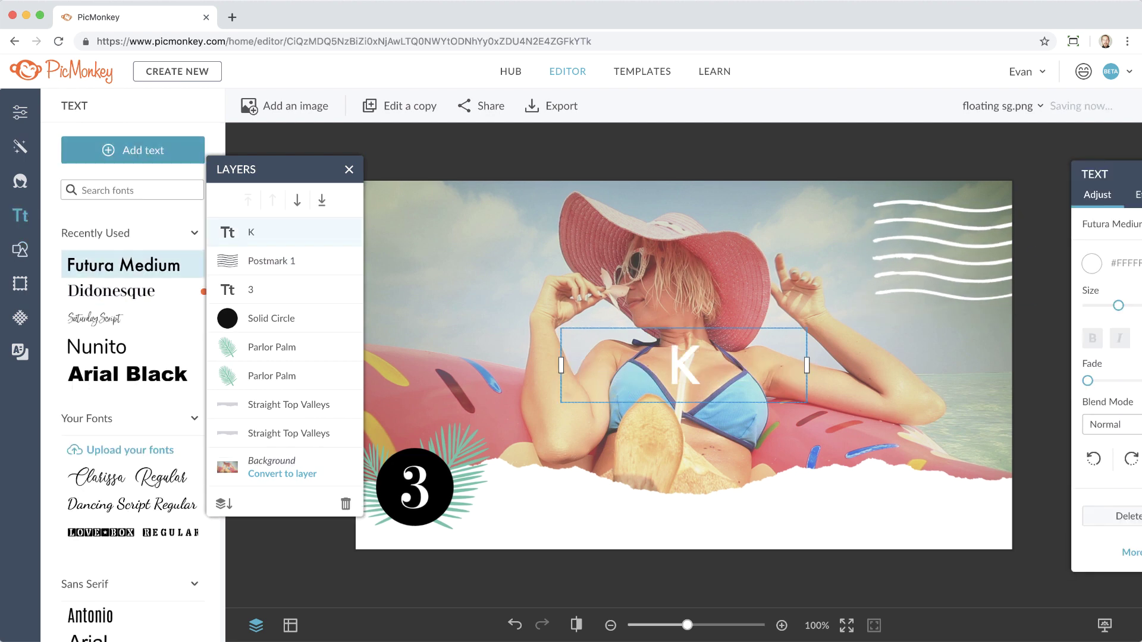
text(ANAHA BEACH, HAWAII)
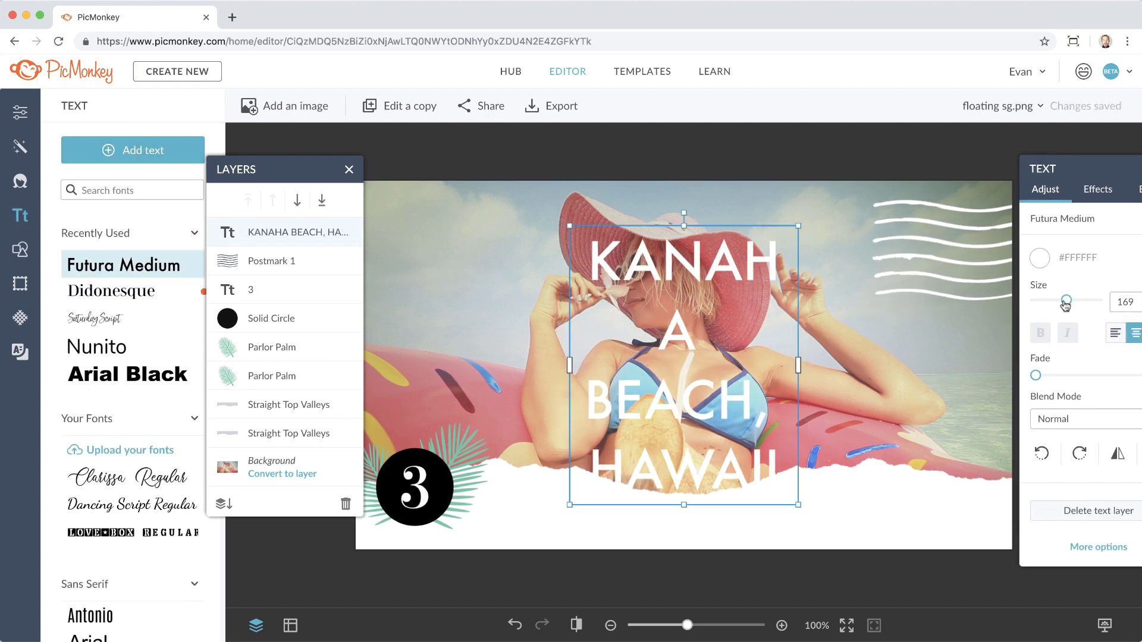
Set the beach title to size 77, widen it onto one line on the torn border and colour it black.
drag(1066, 301, 1042, 301)
drag(798, 416, 931, 415)
drag(747, 373, 698, 514)
click(1039, 258)
click(987, 506)
Apply the Arc curved text effect without visible curvature to space out the beach title's letters, and reposition it beside the circle.
drag(1091, 168, 1045, 159)
click(1052, 179)
click(991, 261)
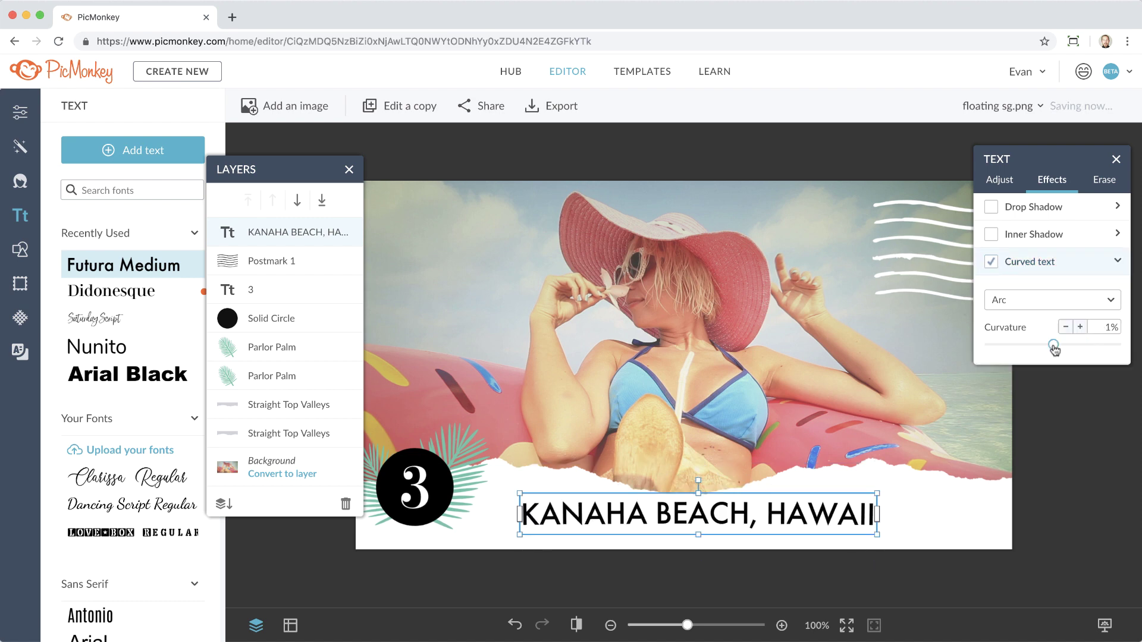
drag(1053, 346, 1053, 345)
mouse_move(877, 514)
mouse_down()
mouse_move(952, 525)
mouse_move(874, 527)
mouse_up()
drag(829, 513, 795, 512)
click(655, 387)
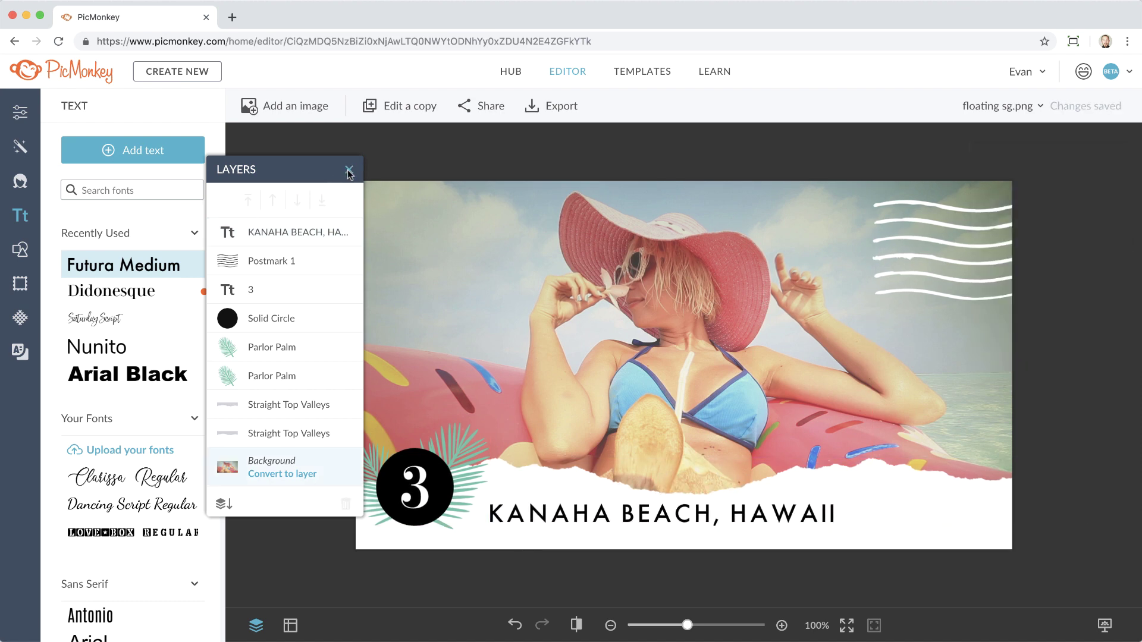
Convert the photo background to a layer and fade floating sg.png to 100%.
click(349, 171)
click(253, 627)
click(275, 475)
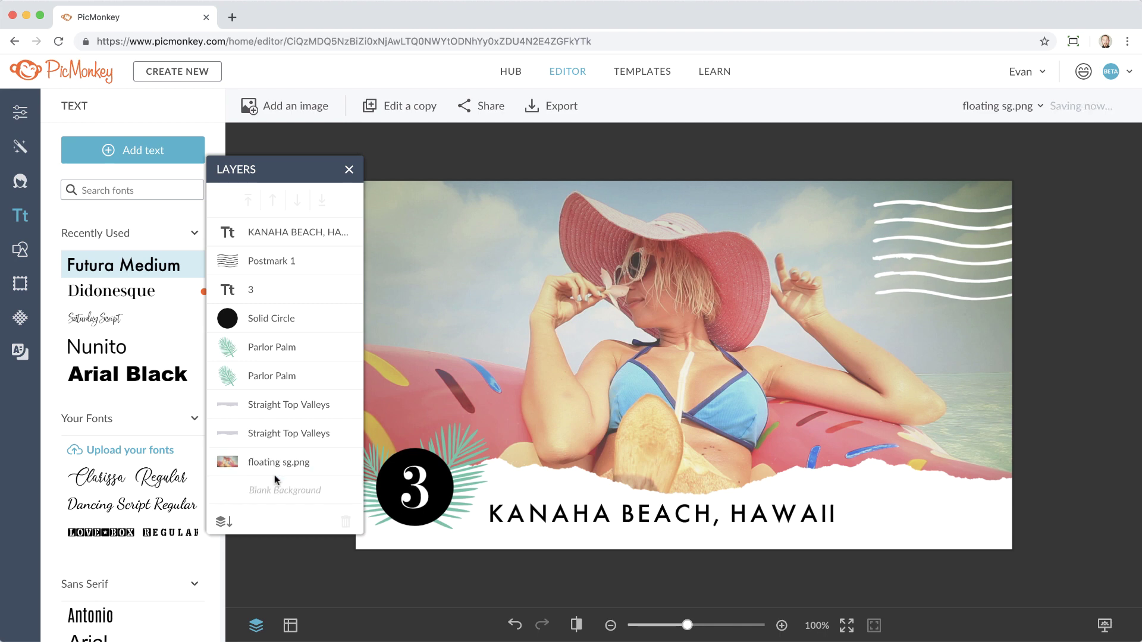
click(276, 470)
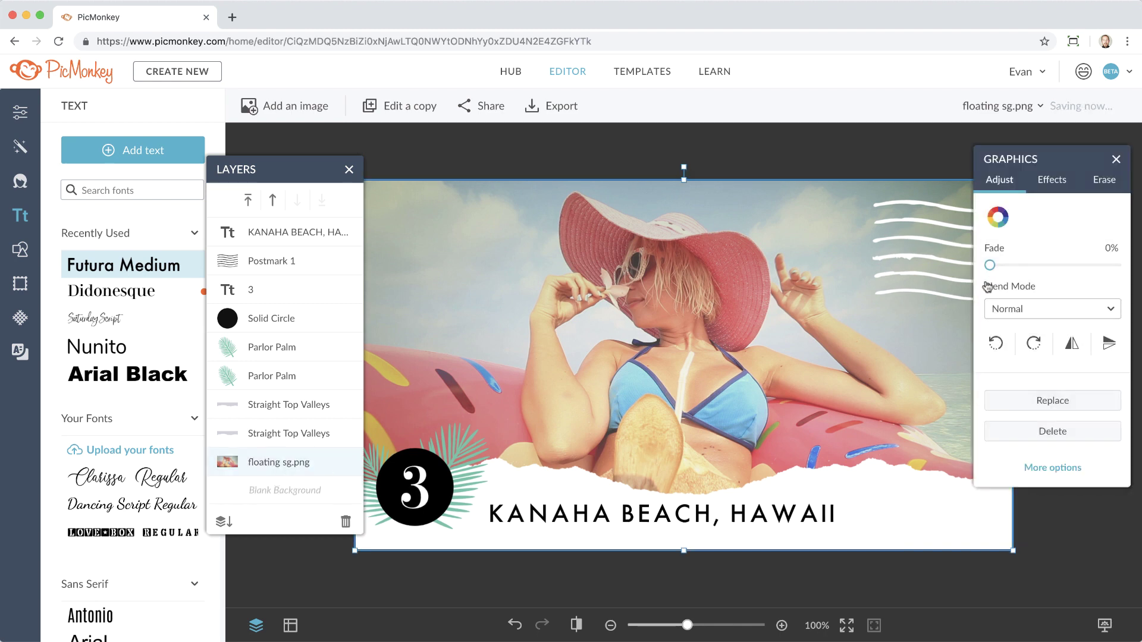
drag(992, 269, 1116, 265)
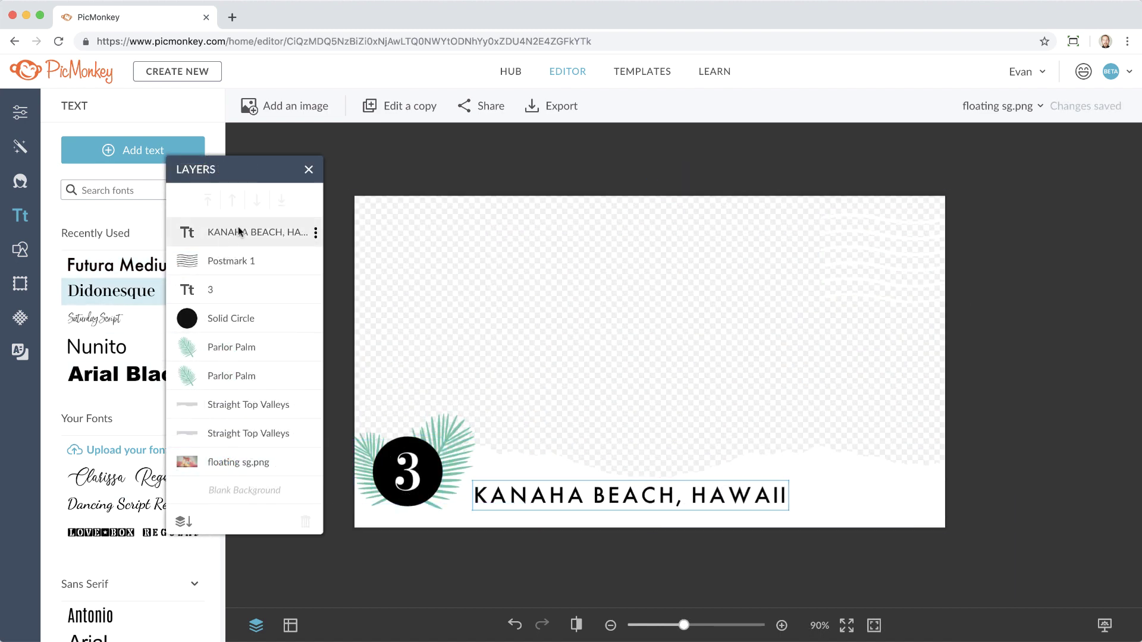
Fade the beach title, postmark, number, circle and both palms to 100%, and export the torn border as bottom border.png at 1920 × 1080 px.
click(238, 229)
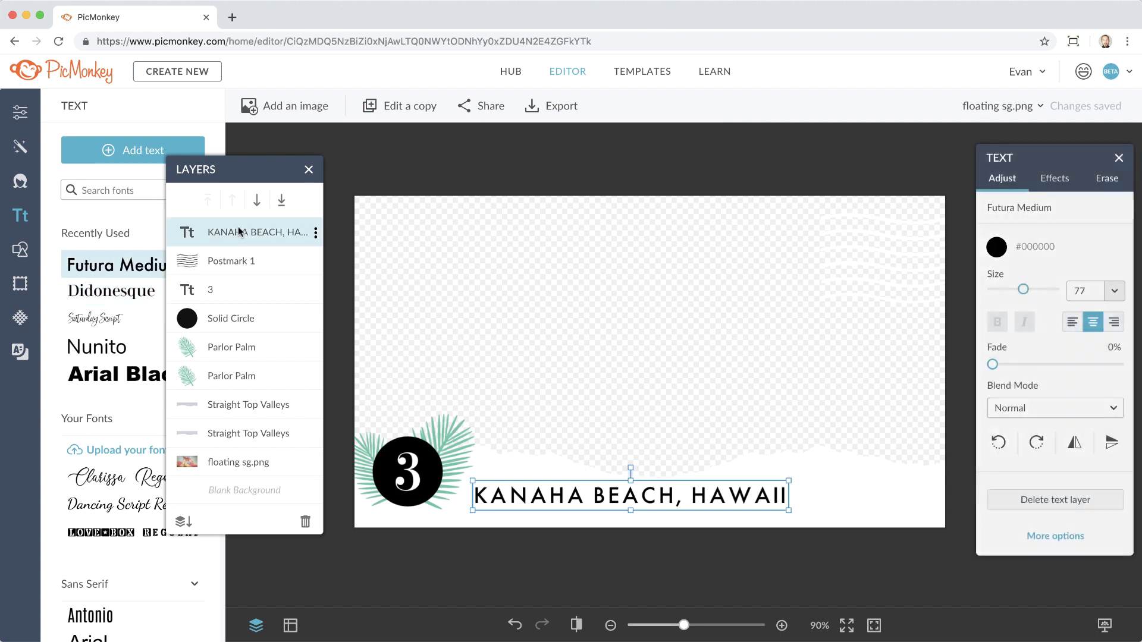
shift+click(238, 373)
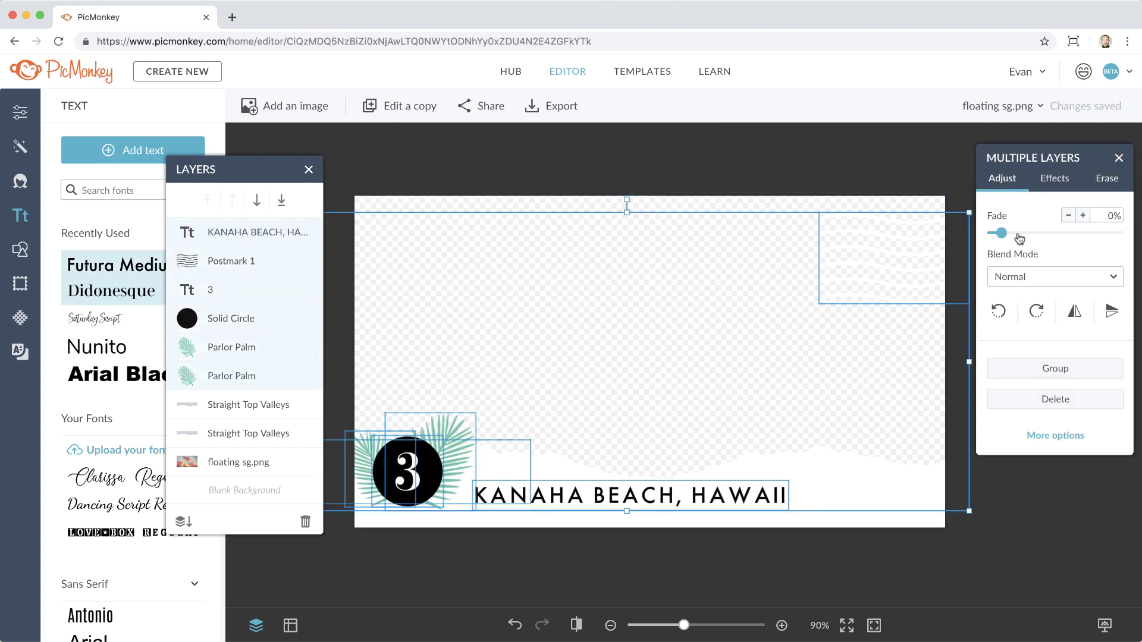
drag(1019, 237, 1120, 233)
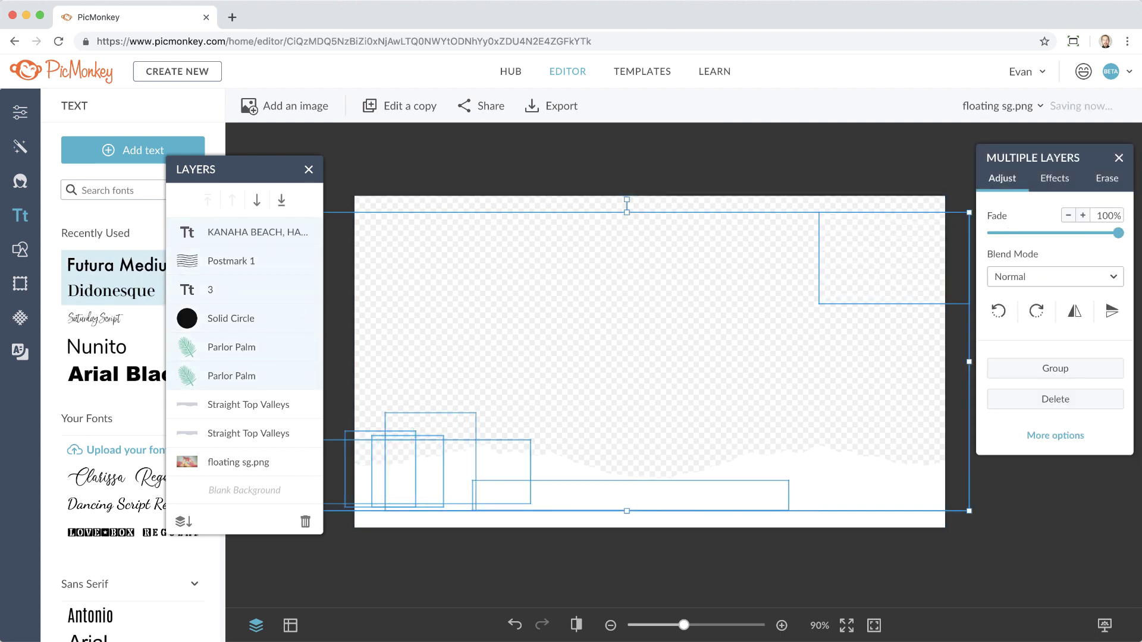
click(1090, 548)
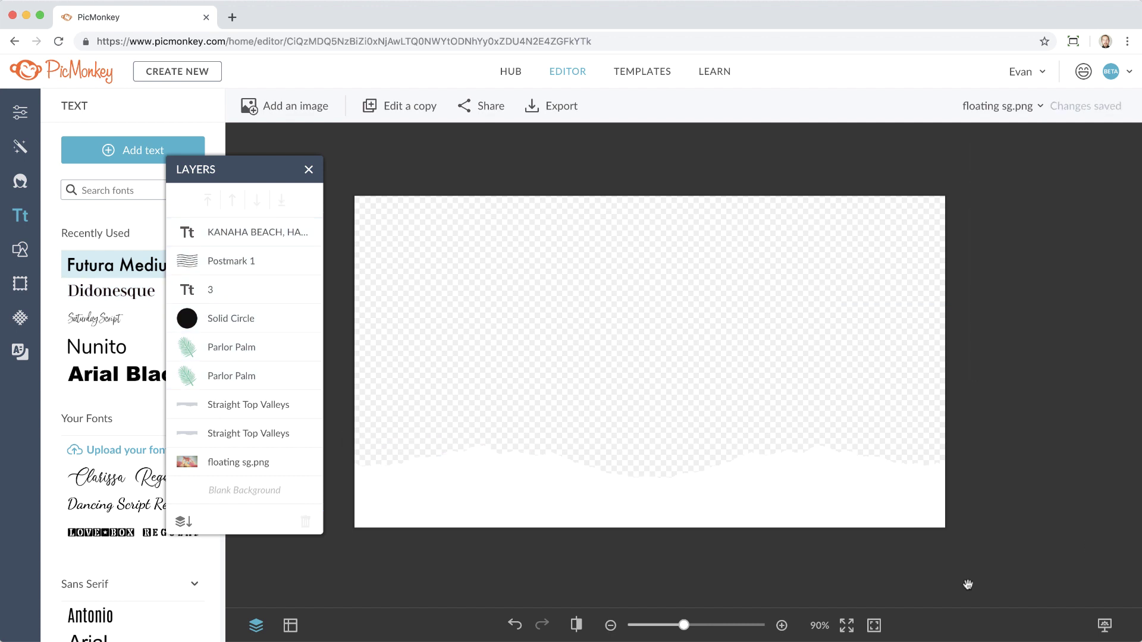
click(570, 116)
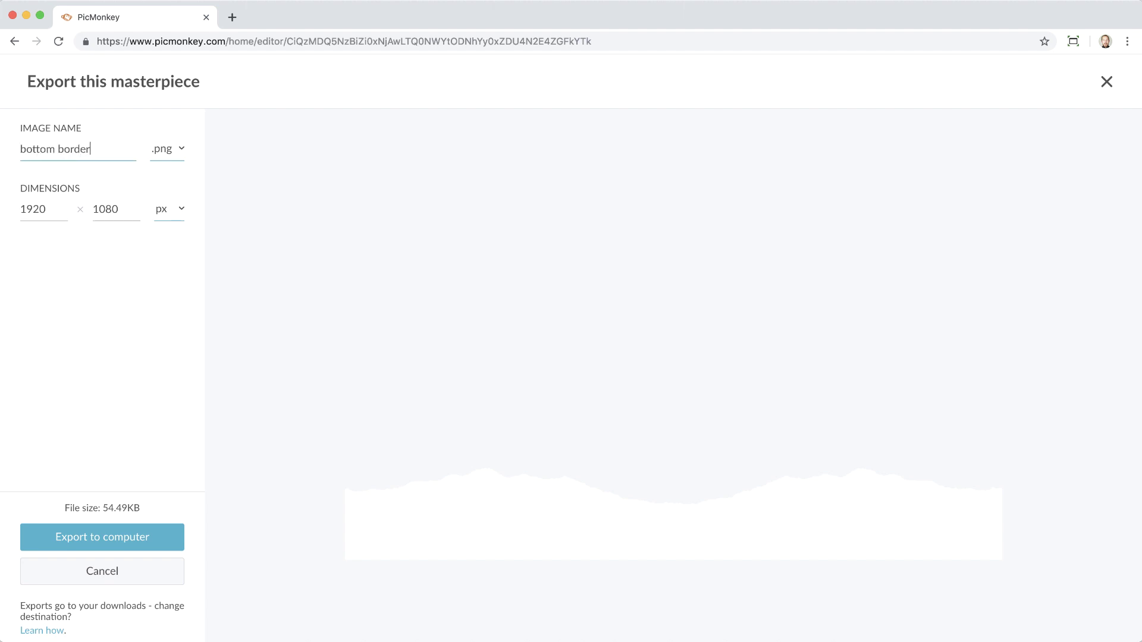
click(125, 546)
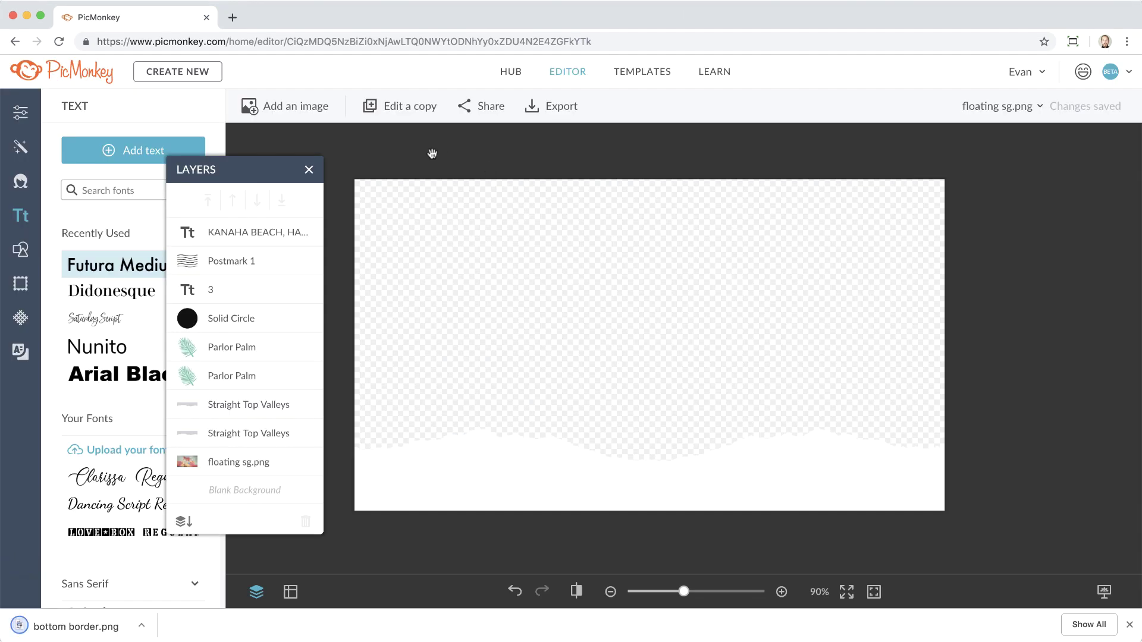
Fade the torn-paper layers out completely and restore the black circle, both palms and the number 3 to full opacity.
click(292, 434)
drag(1033, 272, 987, 268)
click(262, 347)
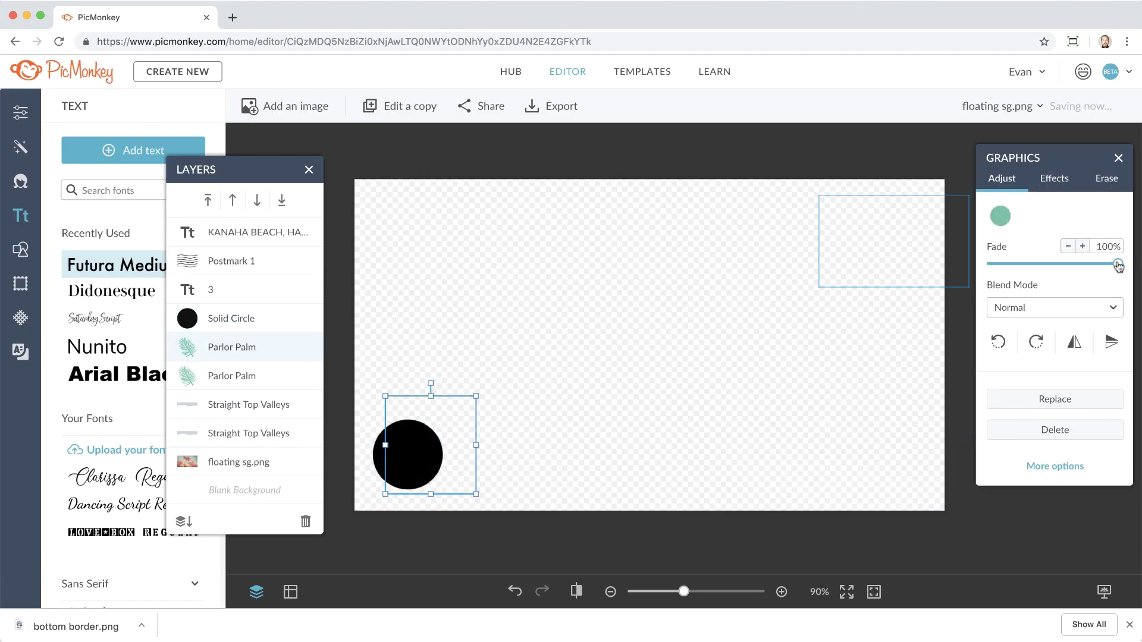
click(261, 376)
drag(1117, 264, 986, 265)
click(262, 289)
click(922, 371)
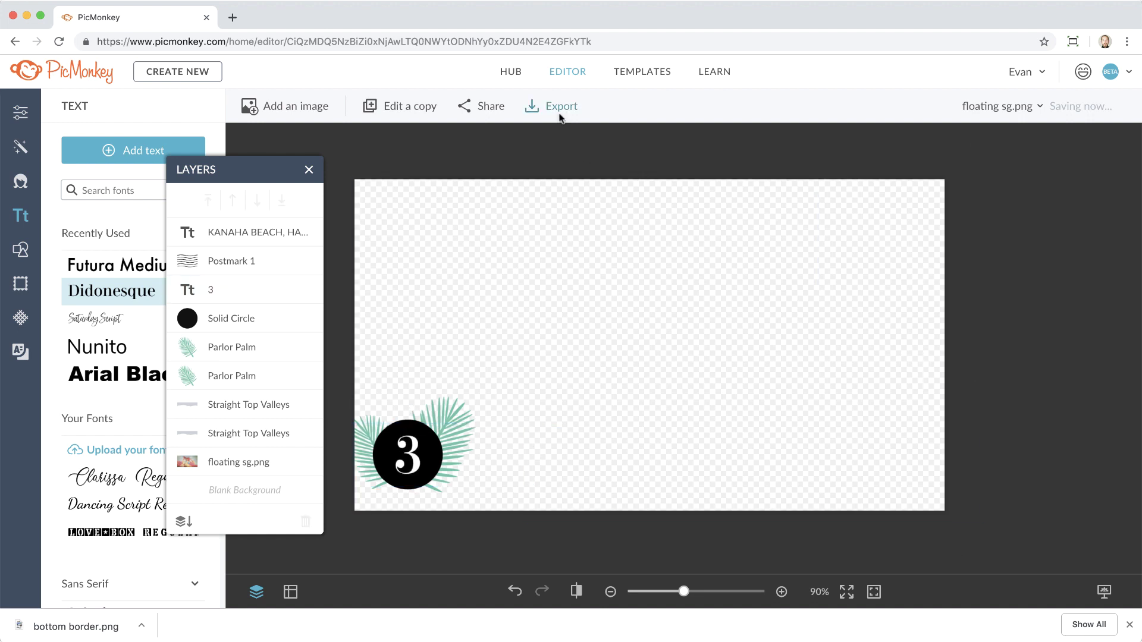
Export the number badge as 3.png and the postmark on its own as post mark.png.
click(558, 109)
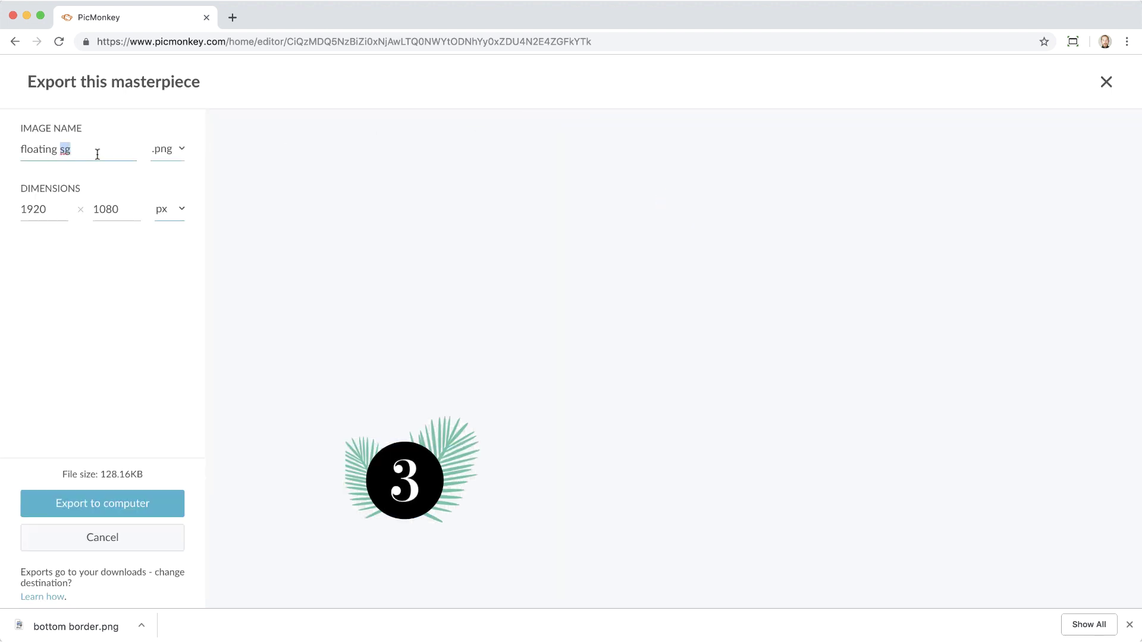
click(122, 503)
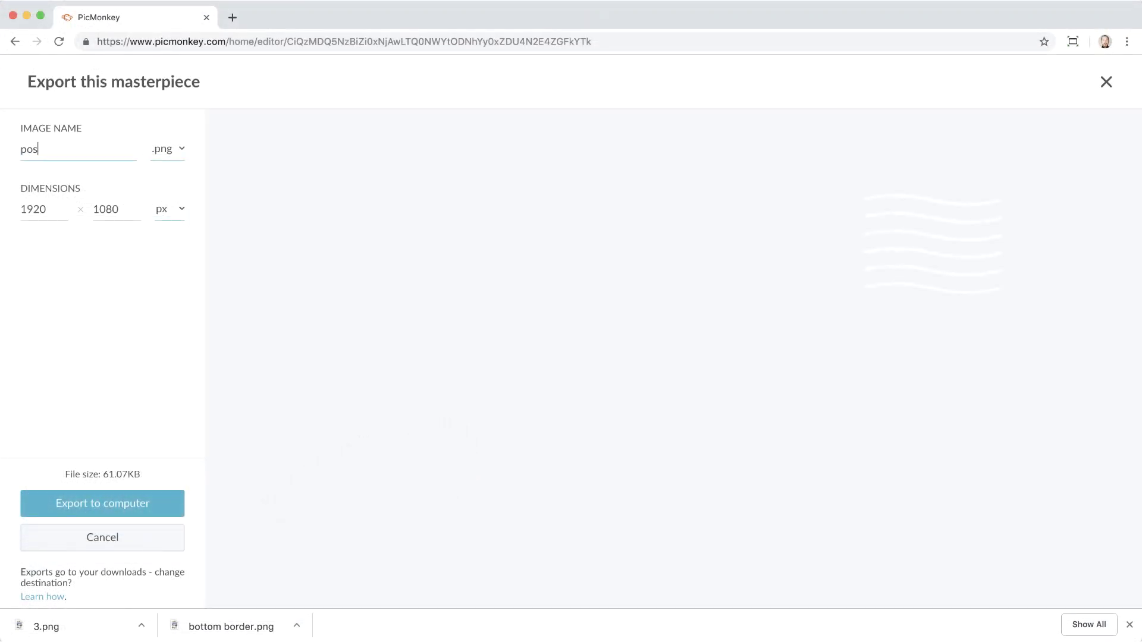
key(Return)
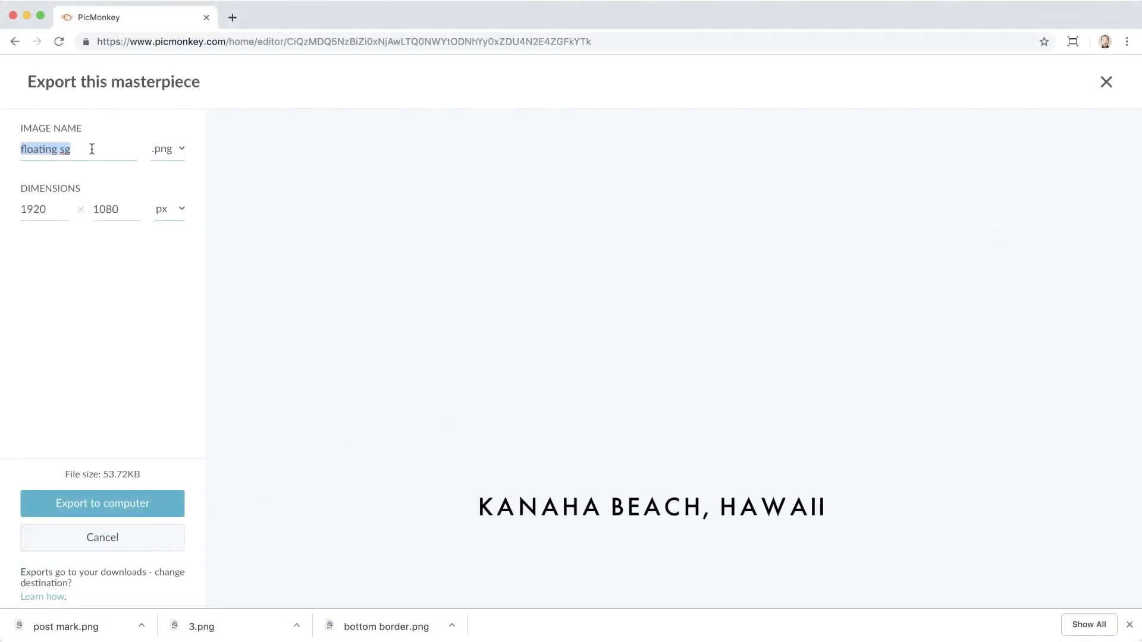